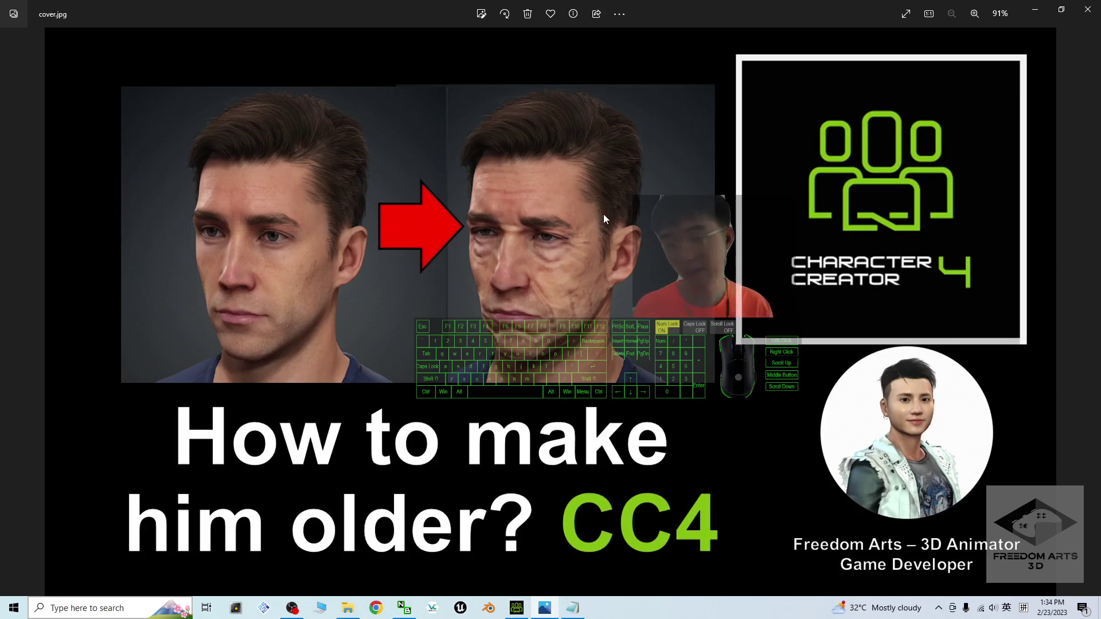
Minimise the cover image and highlight the old male v6 256x256.zip entry with its download link in the notes
left_click(1035, 10)
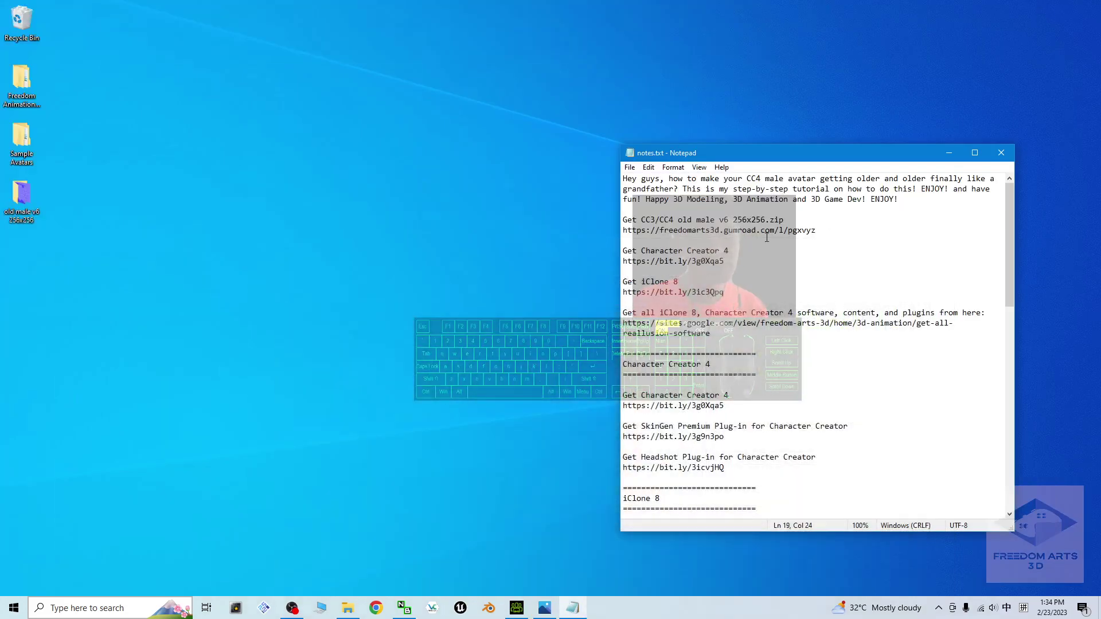
left_click(787, 231)
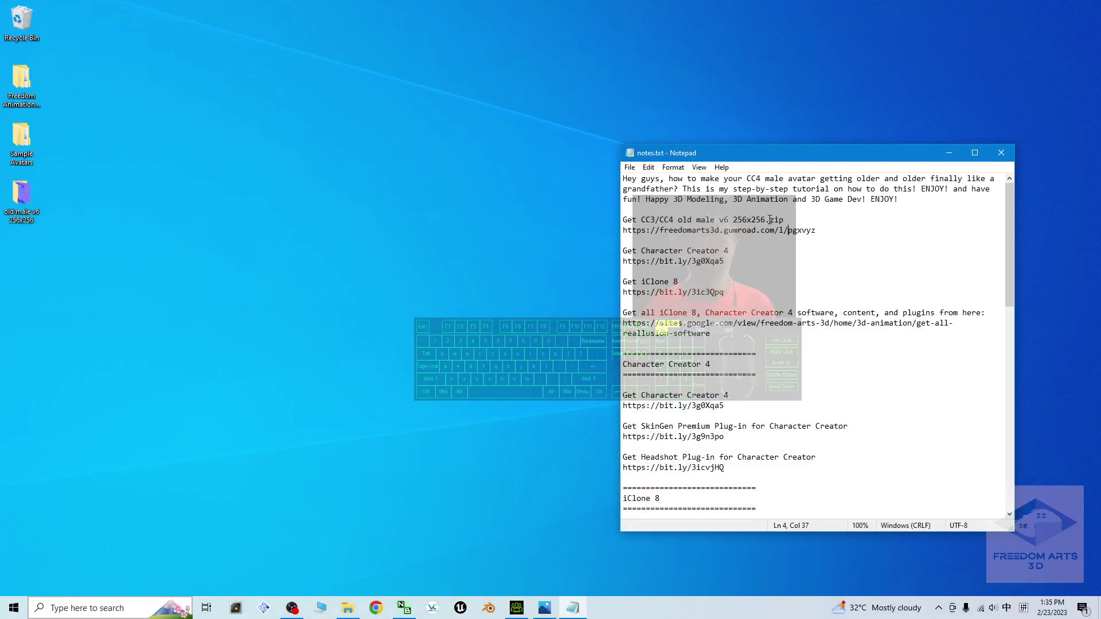
left_click_drag(643, 224, 609, 224)
left_click_drag(828, 233, 614, 236)
Open the old male v6 256x256 folder and review the arm, body, head and leg normal maps
double_click(21, 198)
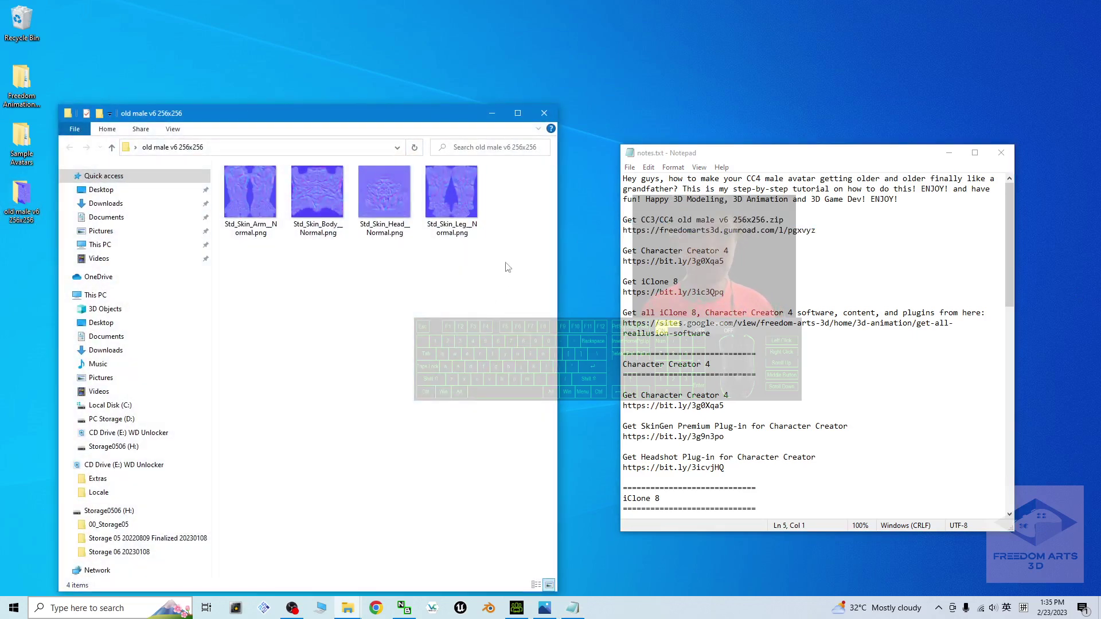
left_click_drag(507, 268, 218, 169)
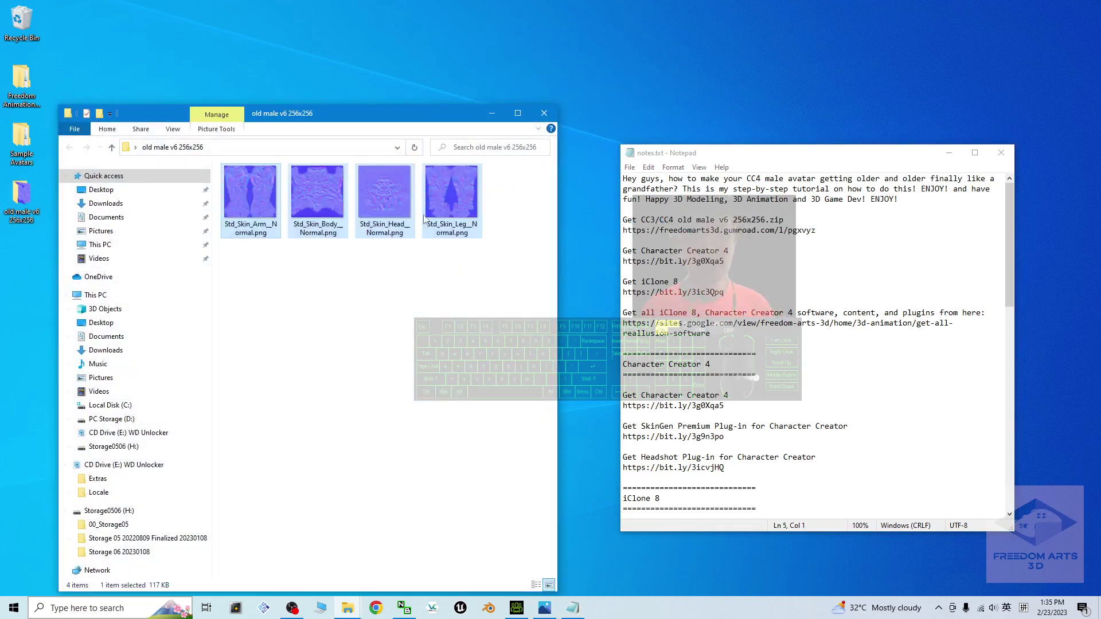
left_click(532, 232)
left_click_drag(352, 105, 351, 128)
left_click_drag(352, 139, 348, 97)
Switch to Character Creator 4 and load the clothed CC4 Kevin character from the Actor content templates
left_click(517, 608)
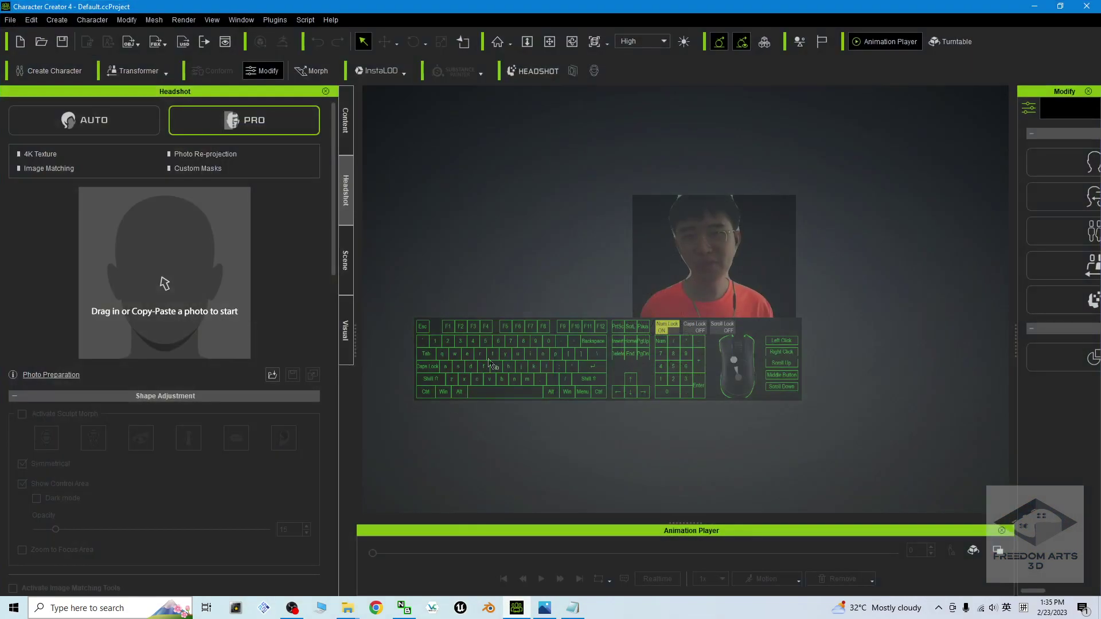
left_click(345, 122)
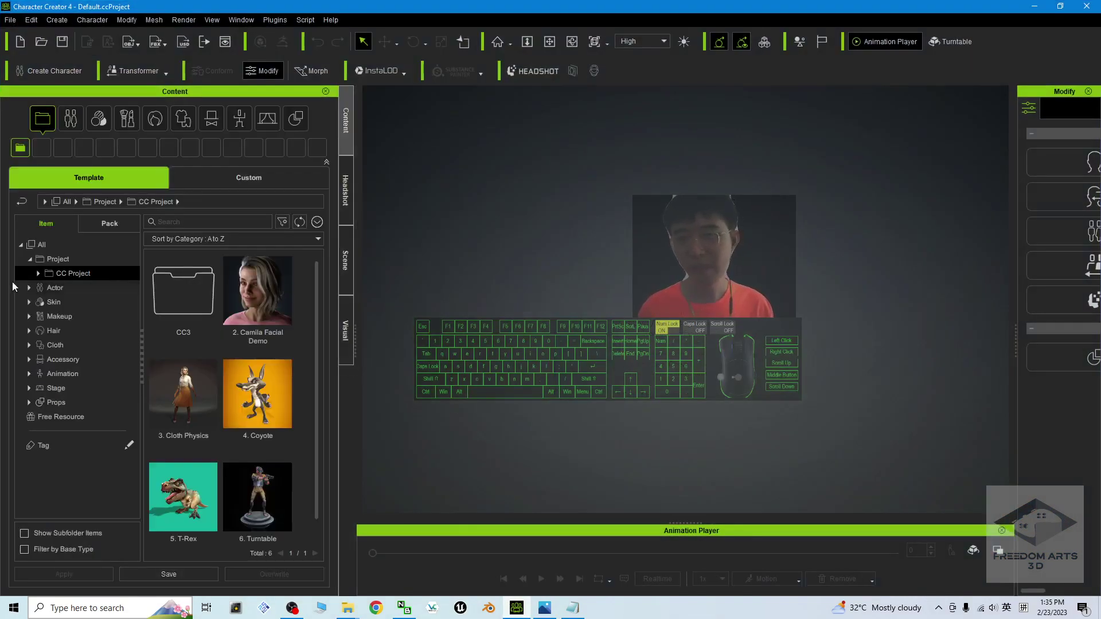
left_click(30, 288)
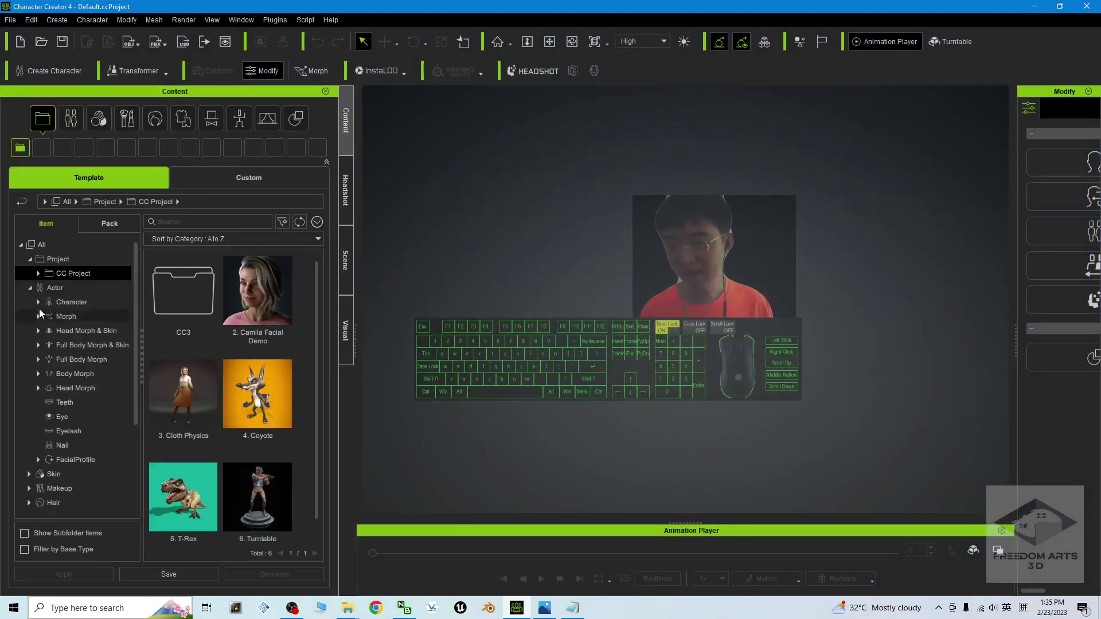
left_click(39, 307)
left_click(75, 345)
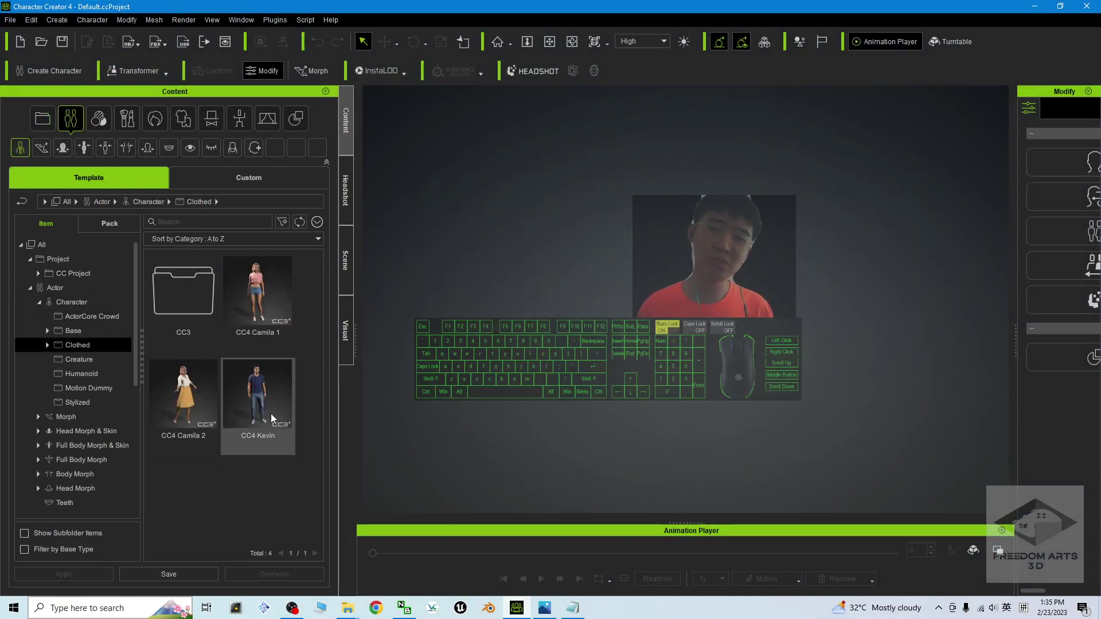
double_click(263, 401)
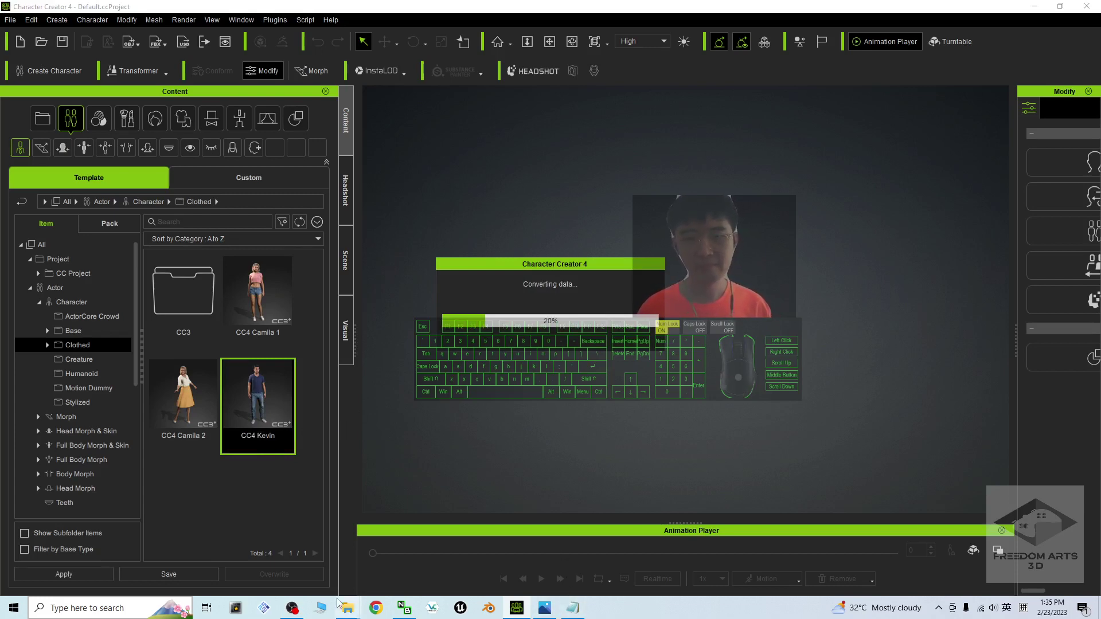
Show the four normal maps in the old male v6 256x256 folder, and return to the loaded character
mouse_move(347, 608)
left_click(376, 566)
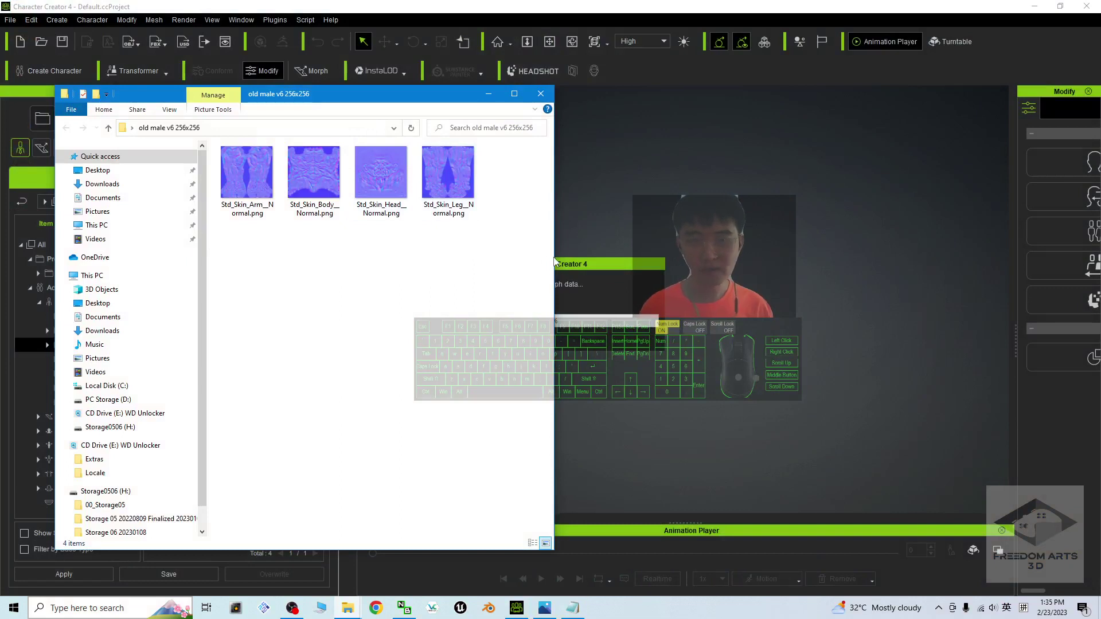
left_click_drag(514, 242, 218, 140)
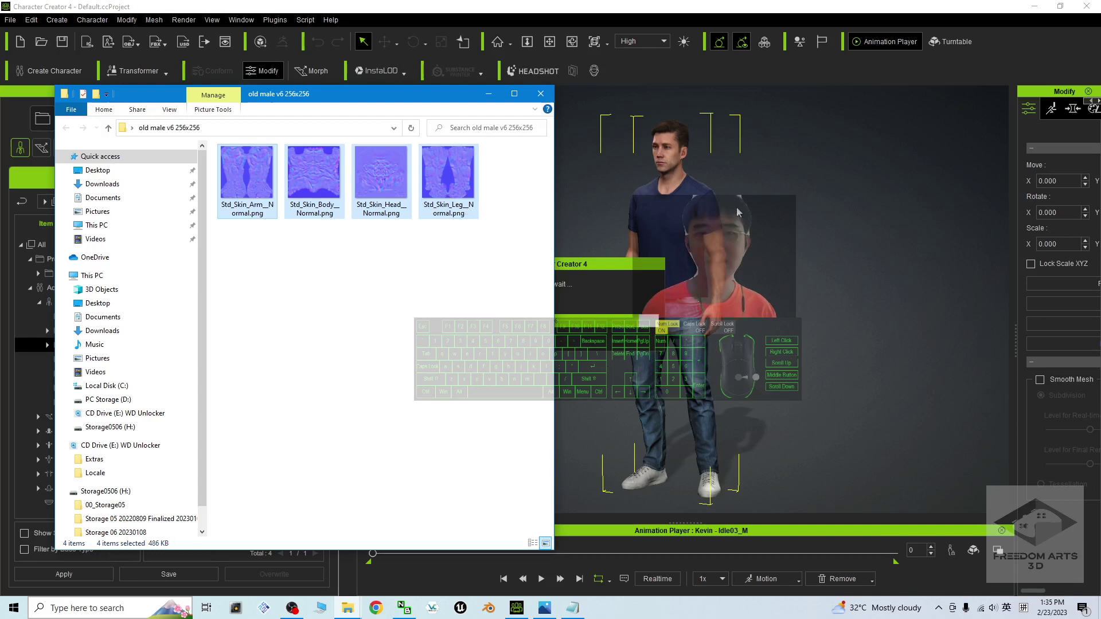
left_click(715, 212)
Widen the Modify panel until all of its character settings are fully readable
scroll(688, 207, "up", 3)
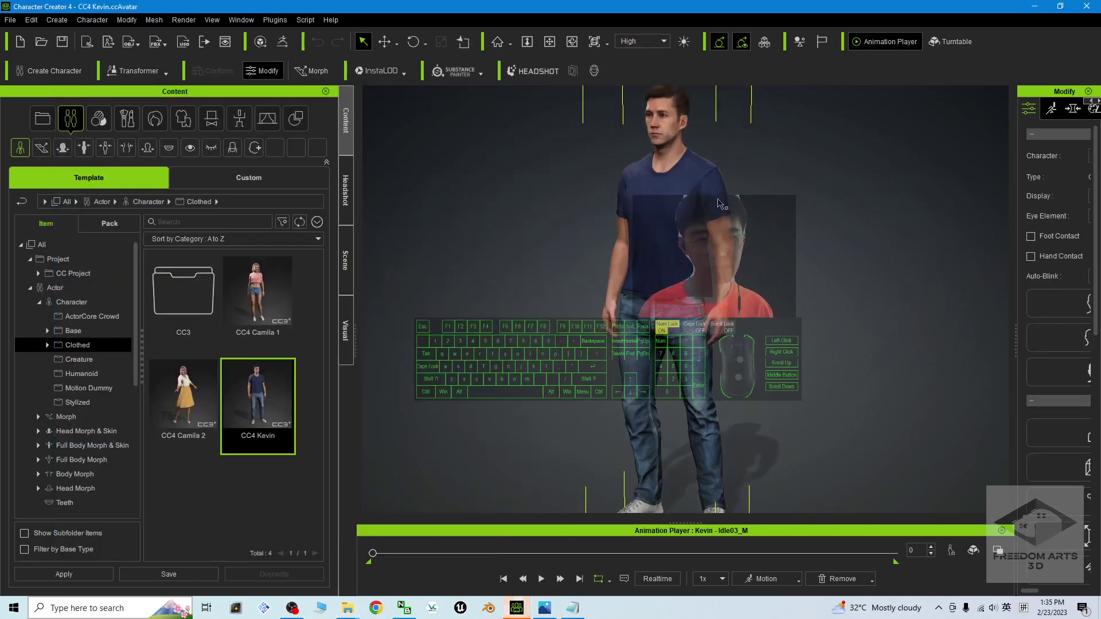
key("x")
left_click_drag(676, 200, 634, 332)
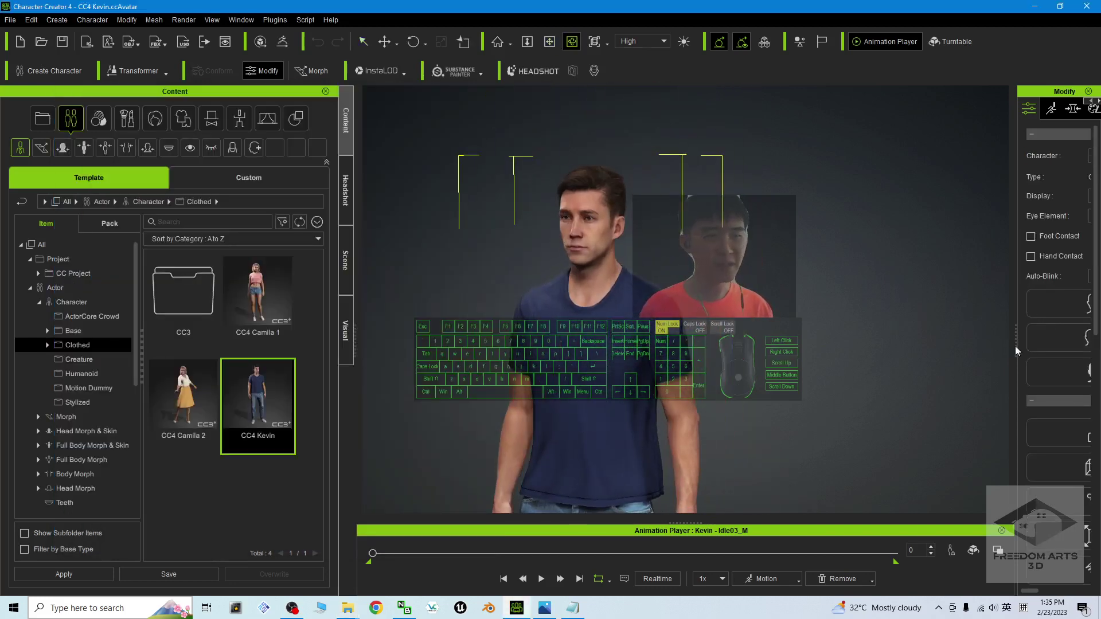
left_click_drag(1016, 346, 824, 349)
scroll(611, 229, "up", 3)
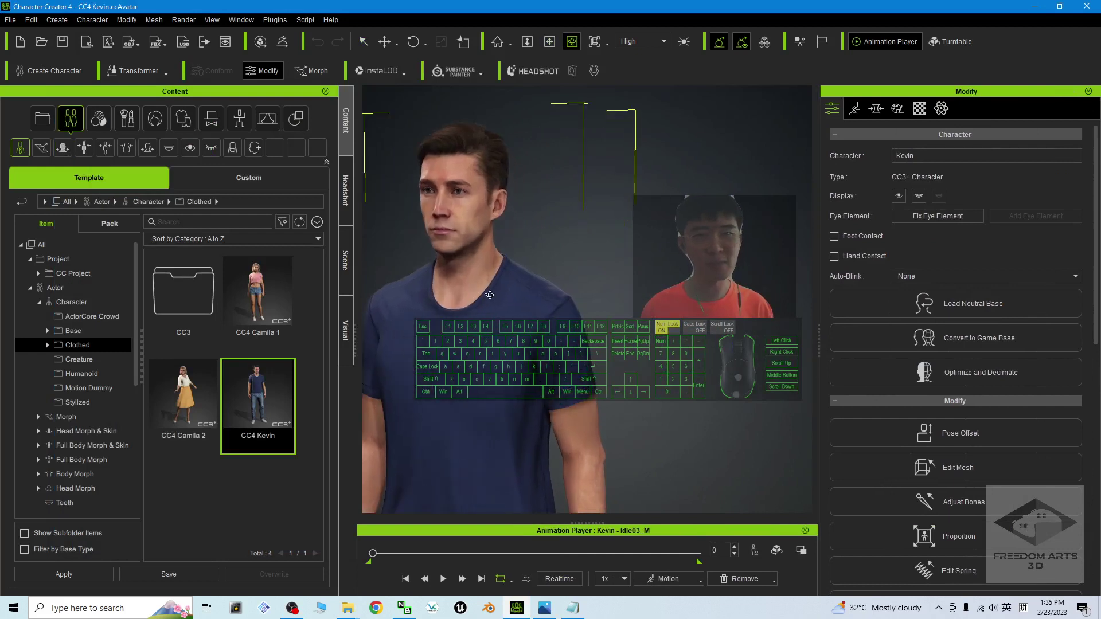
key("x")
left_click_drag(611, 224, 737, 235)
Search the character's morphs for "old" and limit the sliders to the Full Body category
left_click(877, 109)
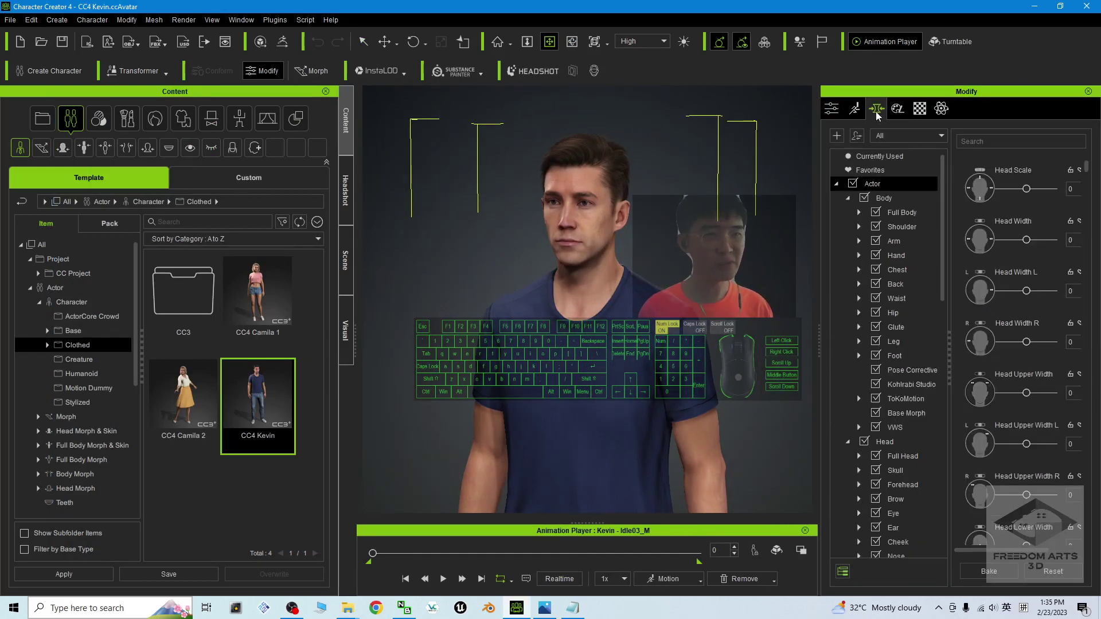
left_click(971, 142)
type("o")
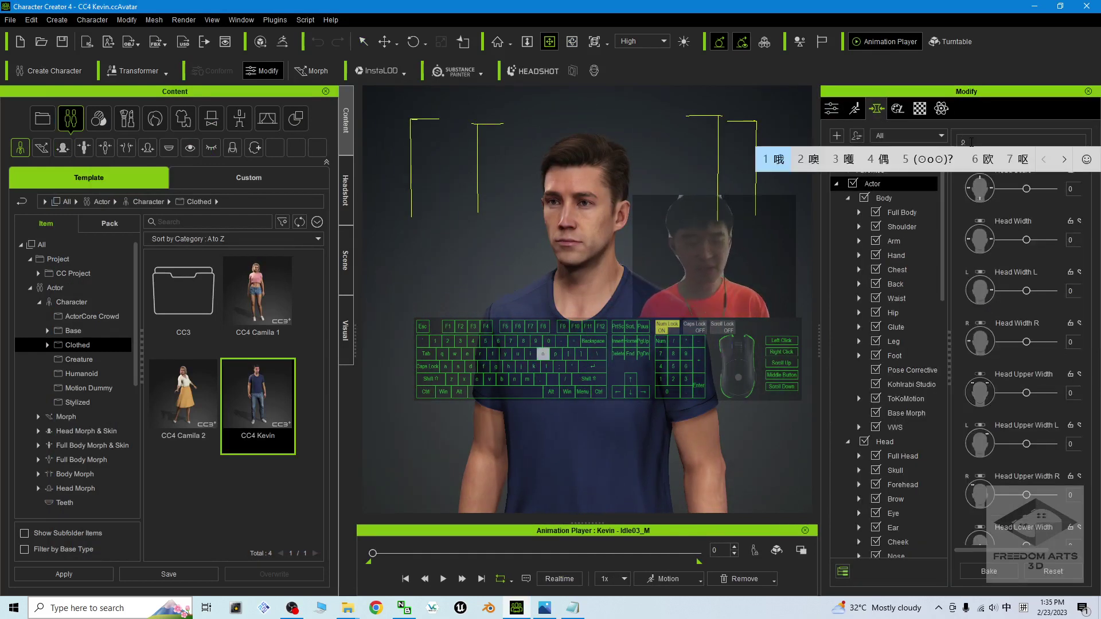
key("super+space")
type("ld")
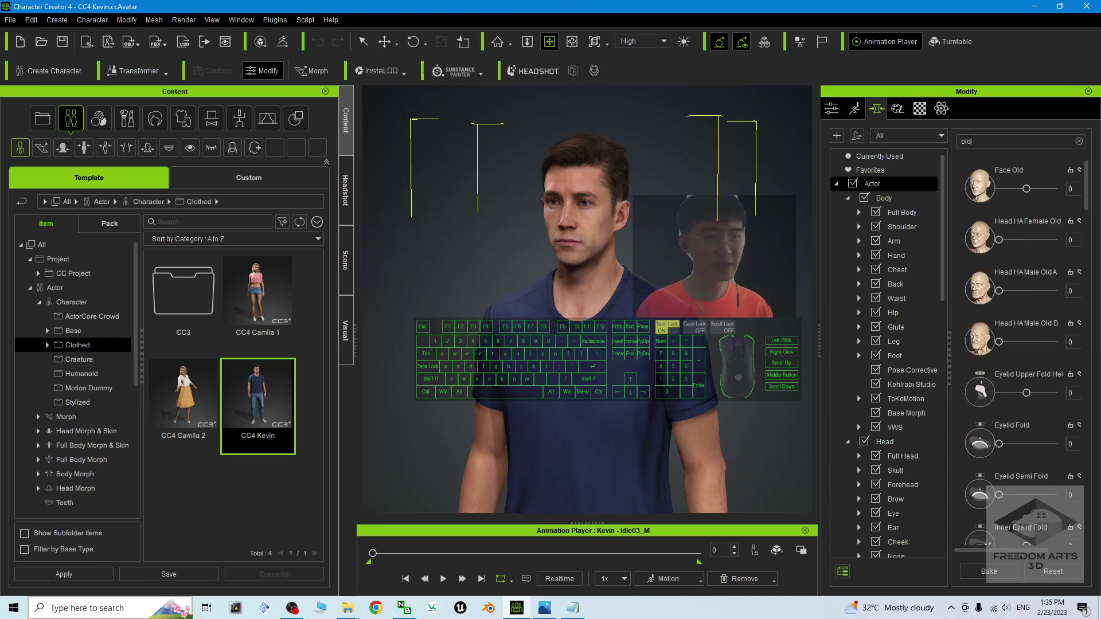
left_click(901, 212)
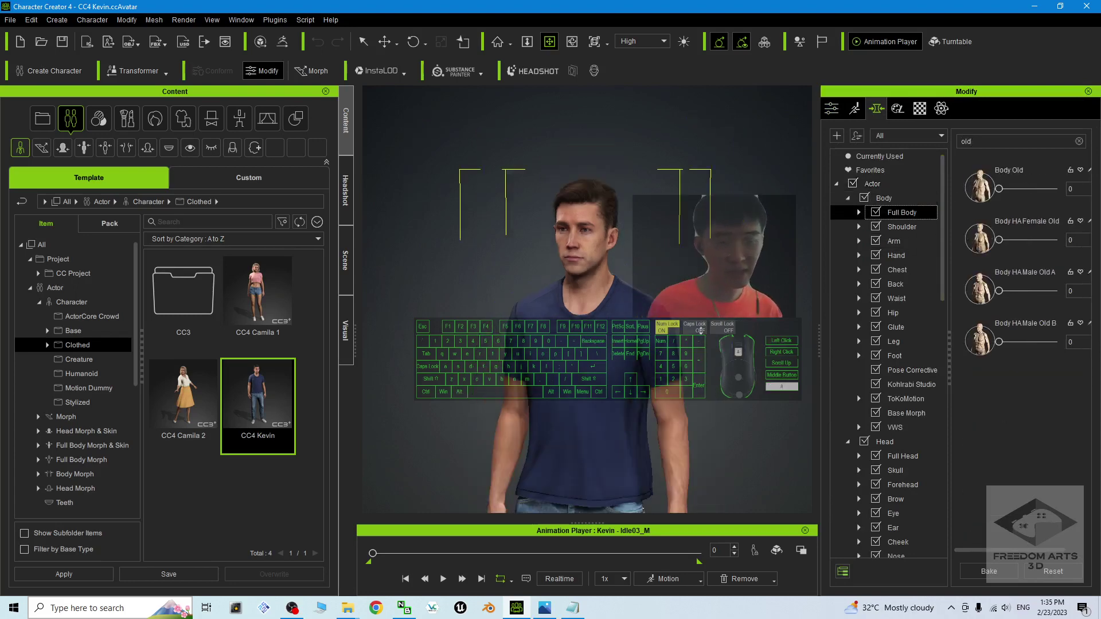
Try out the Body Old, Body HA Male Old A and Body HA Male Old B morphs, resetting each to 0
key("c")
left_click_drag(676, 398, 401, 312)
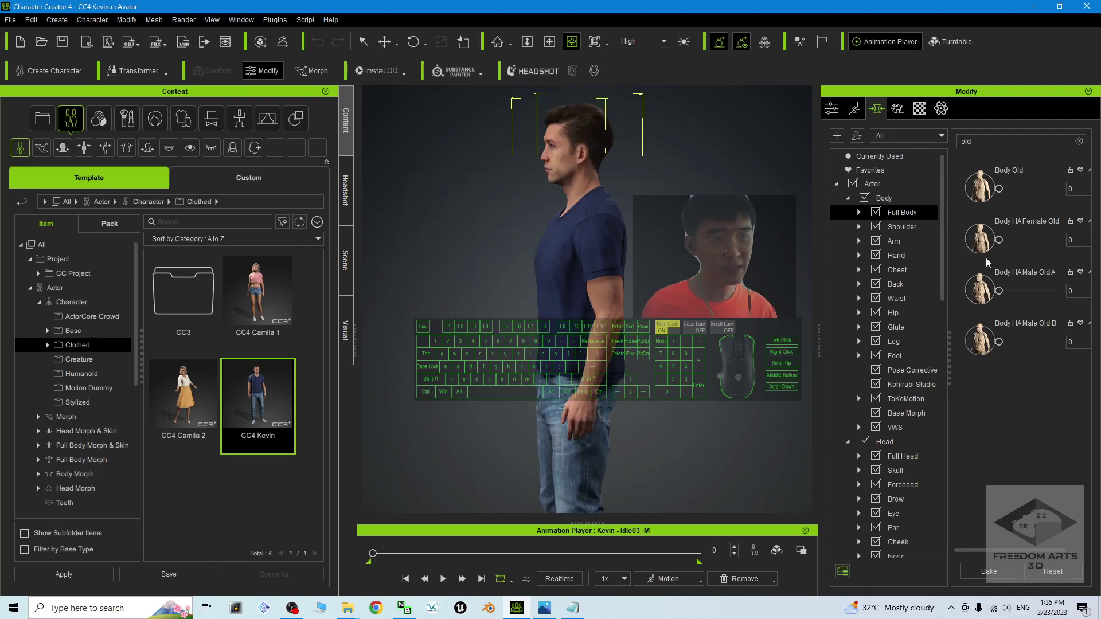
left_click_drag(1000, 195, 948, 207)
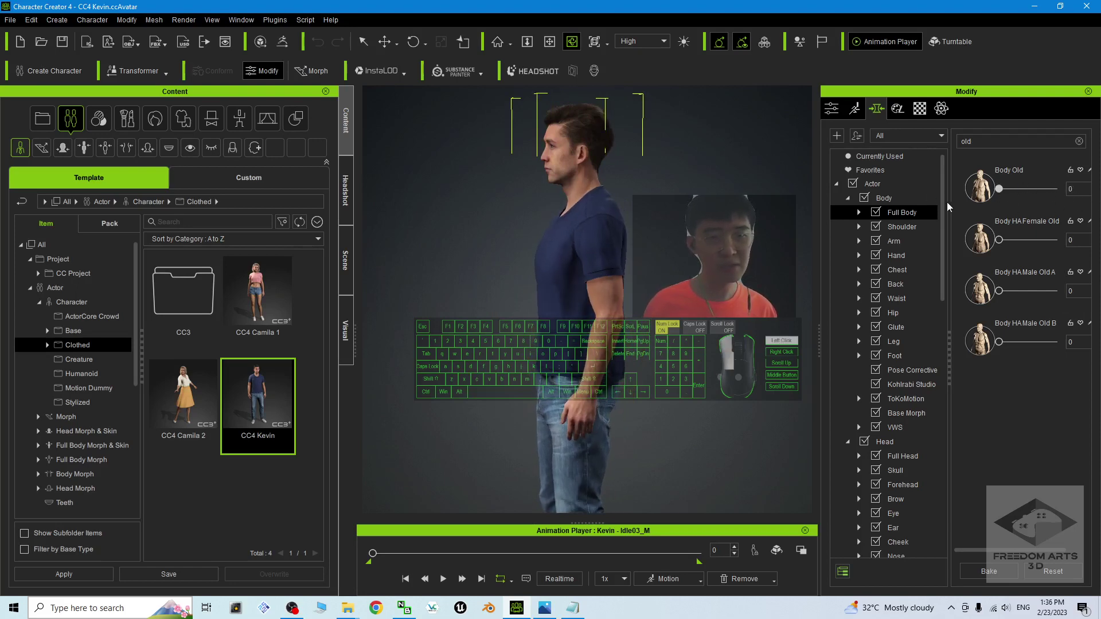
left_click_drag(1086, 205, 941, 204)
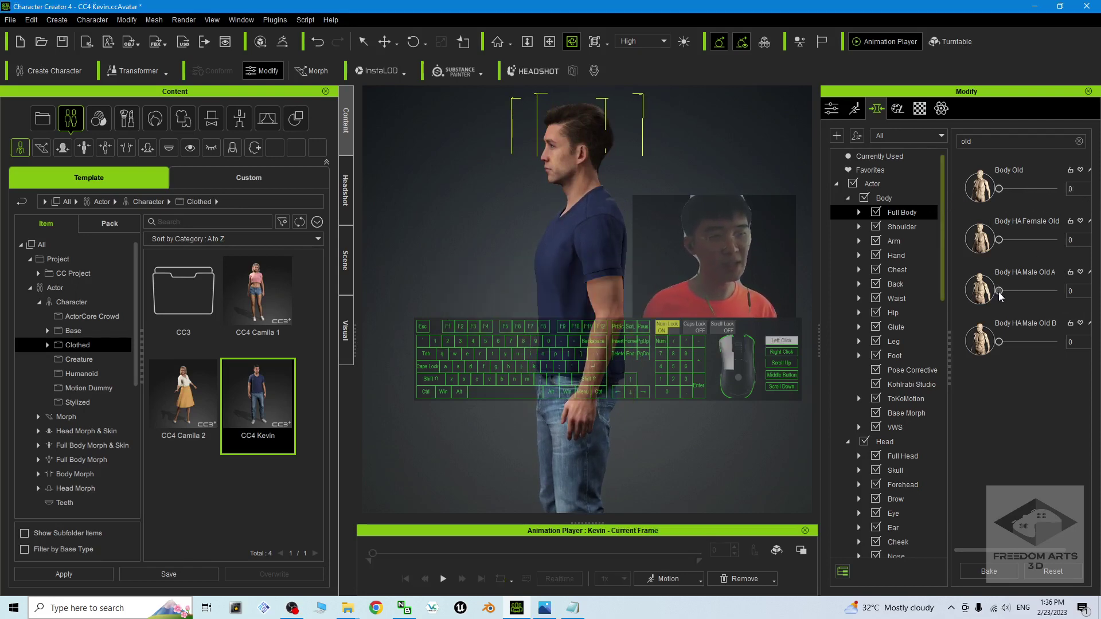
left_click_drag(998, 292, 950, 295)
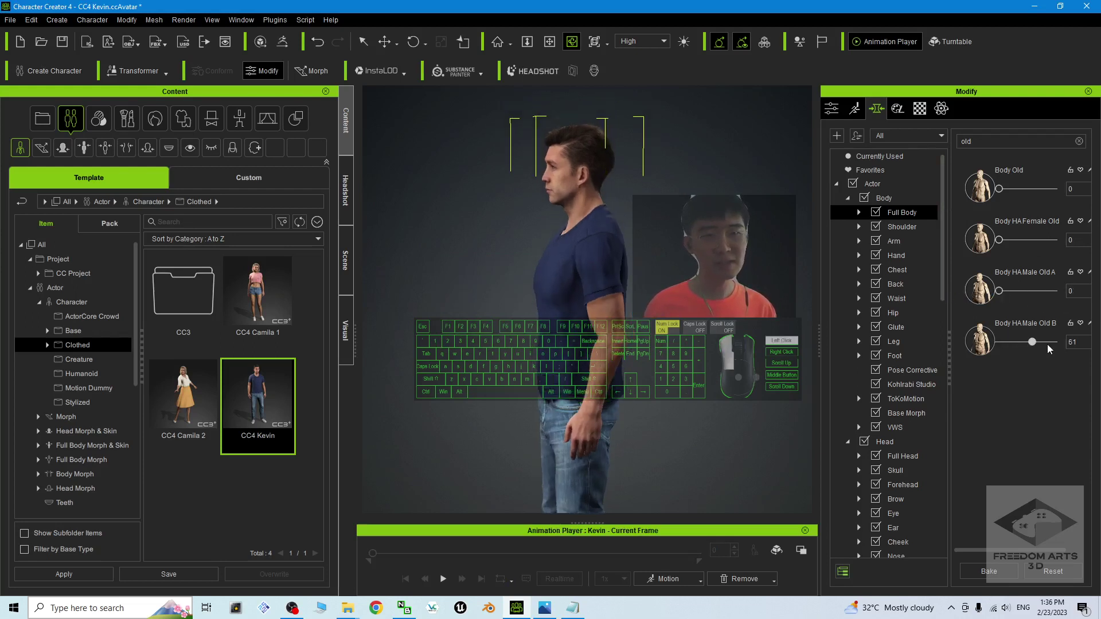
left_click_drag(1025, 348, 946, 347)
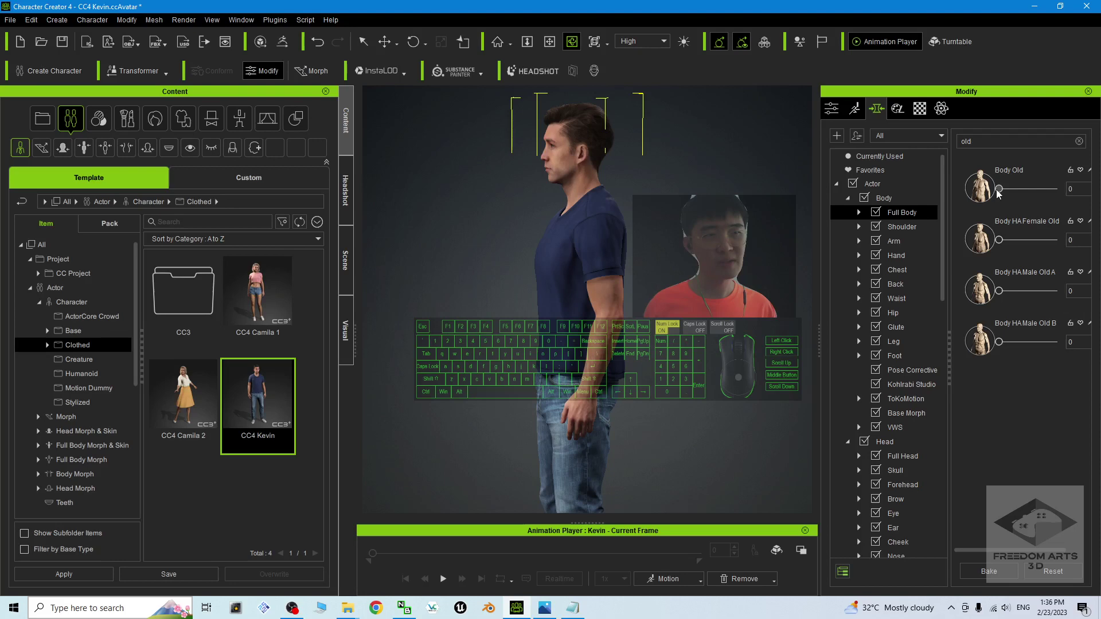
Set the Body Old morph to 100 and check the effect on the whole figure
left_click_drag(998, 189, 1045, 193)
key("x")
left_click_drag(584, 296, 762, 367)
key("c")
scroll(634, 326, "down", 3)
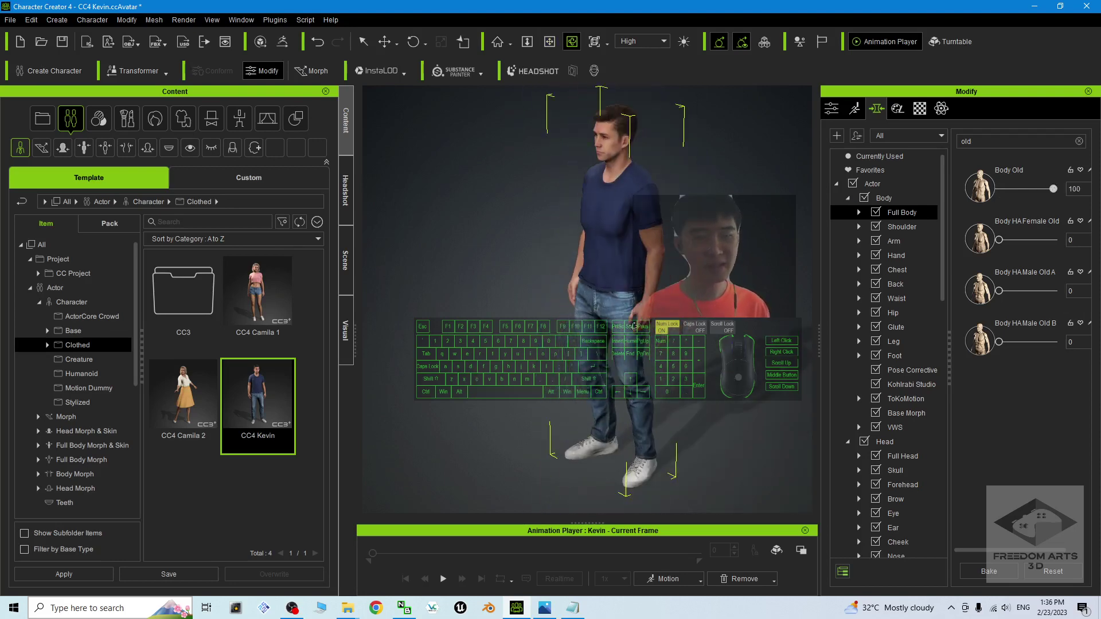
key("c")
left_click_drag(634, 326, 530, 318)
scroll(530, 318, "up", 5)
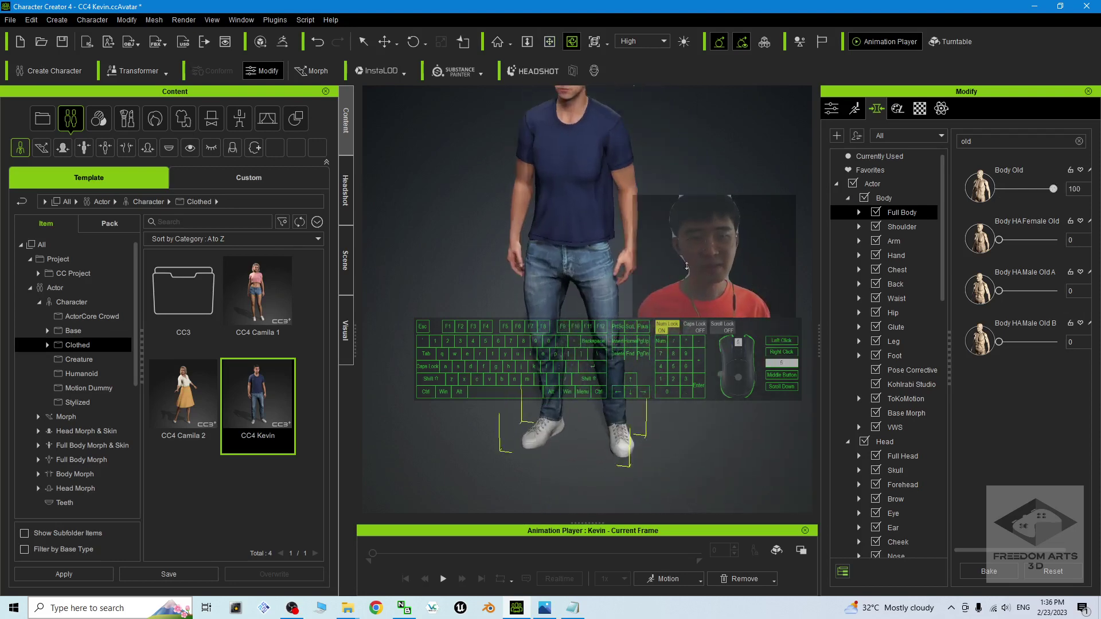
Select the Std_Skin_Head material and bring up its texture channels, including the Bump map
key("x")
left_click_drag(536, 189, 574, 319)
scroll(574, 319, "up", 5)
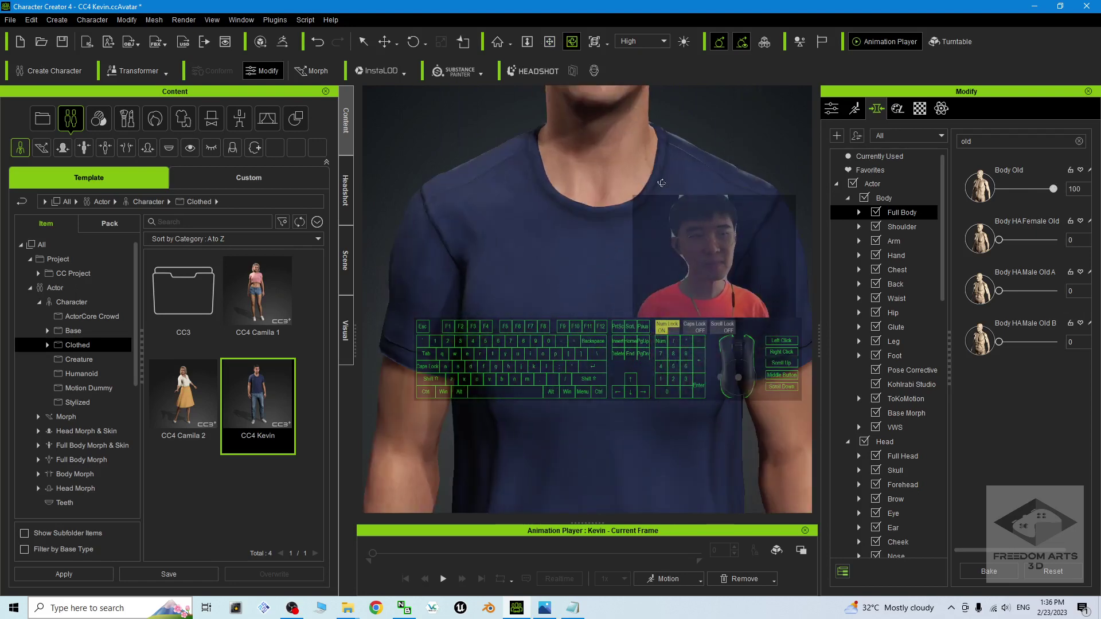
key("x")
key("c")
left_click_drag(642, 143, 559, 441)
key("c")
left_click_drag(688, 258, 771, 257)
left_click(919, 110)
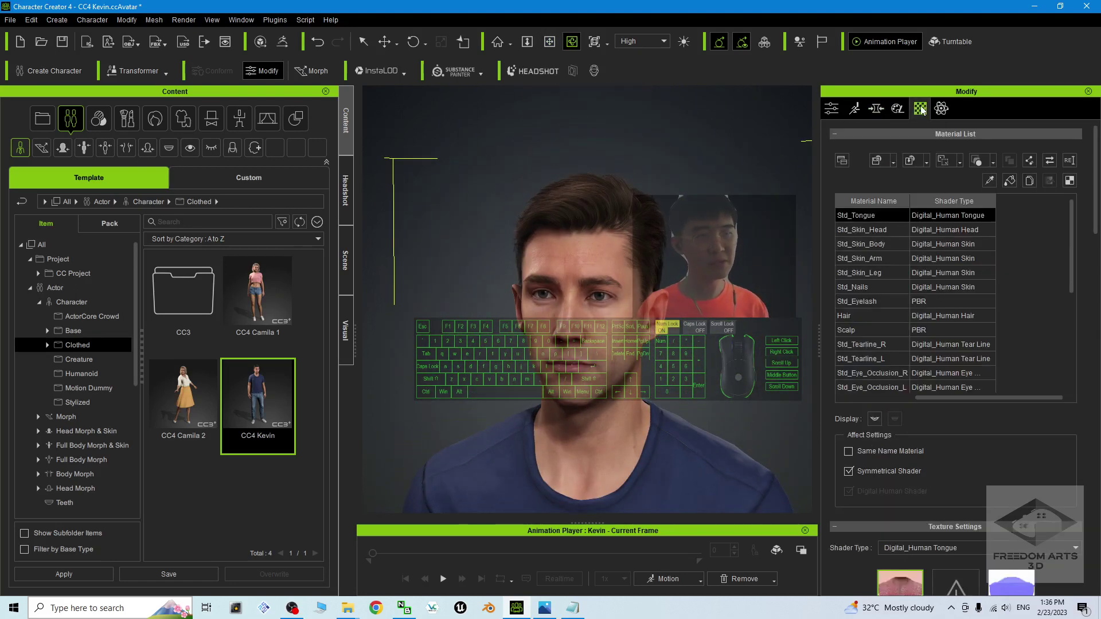
left_click(879, 233)
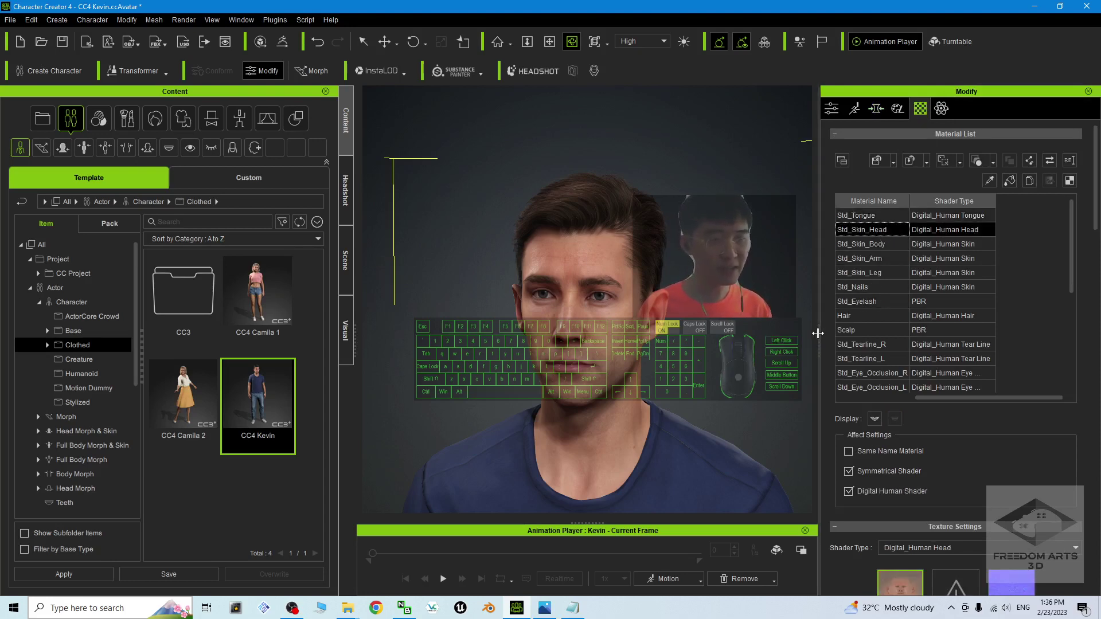
scroll(966, 384, "down", 5)
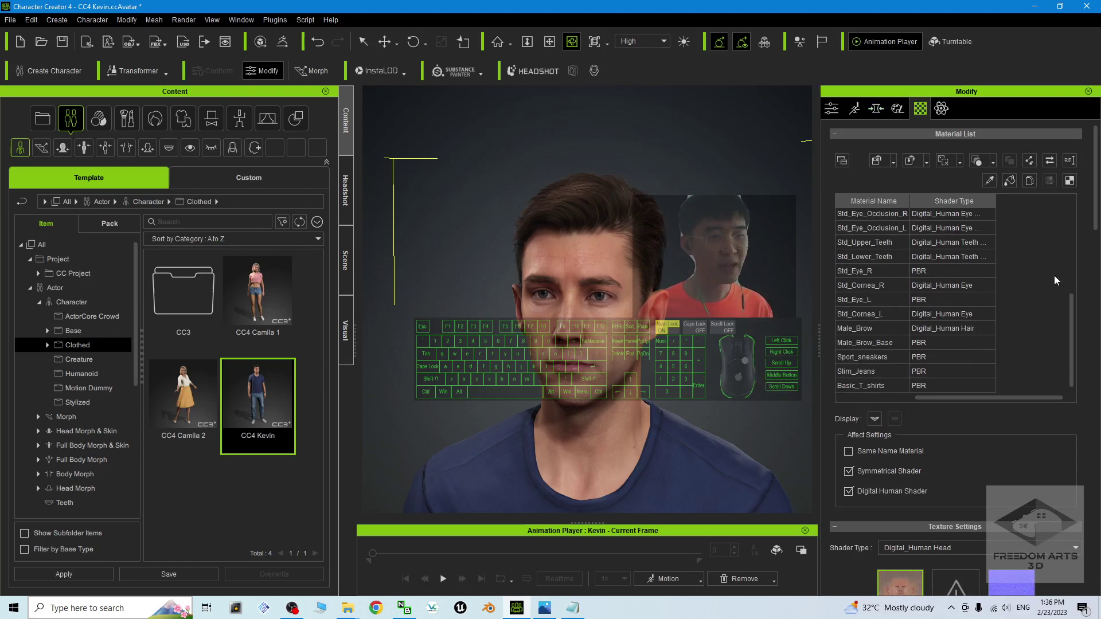
scroll(1054, 275, "down", 3)
scroll(1008, 251, "down", 1)
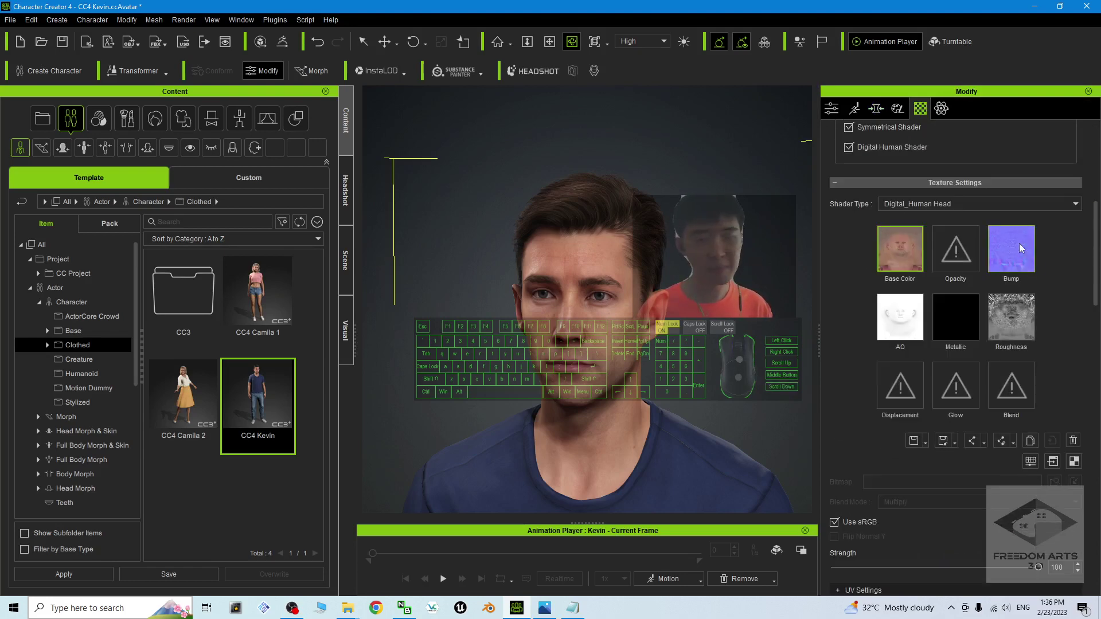
Load Std_Skin_Head__Normal.png from the old male v6 256x256 folder into the head material's Bump channel as a Normal input
left_click(347, 607)
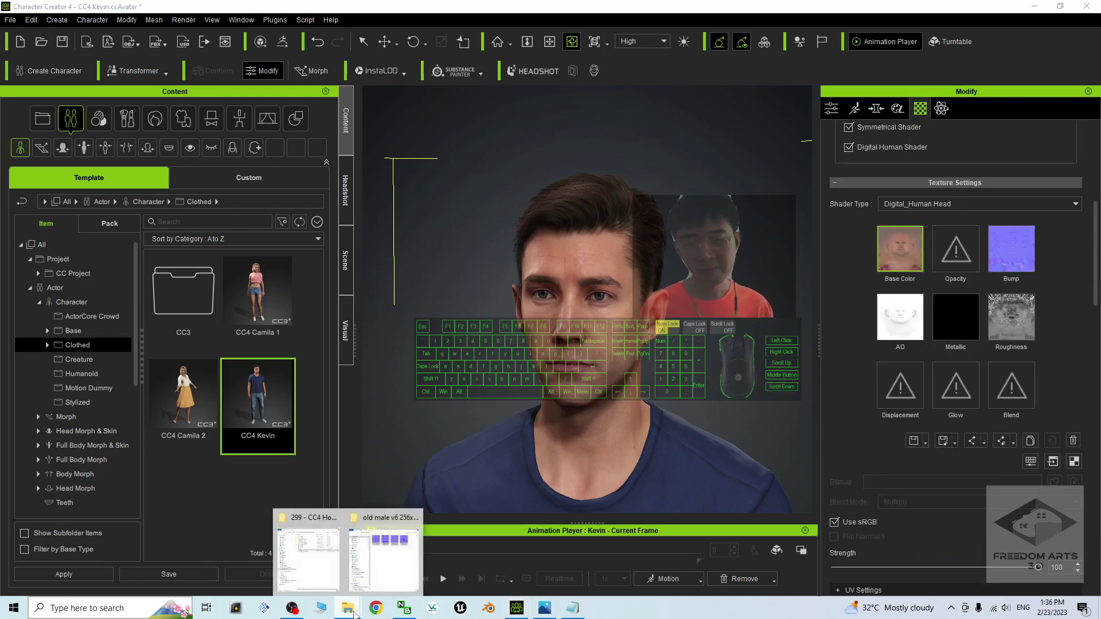
left_click(383, 559)
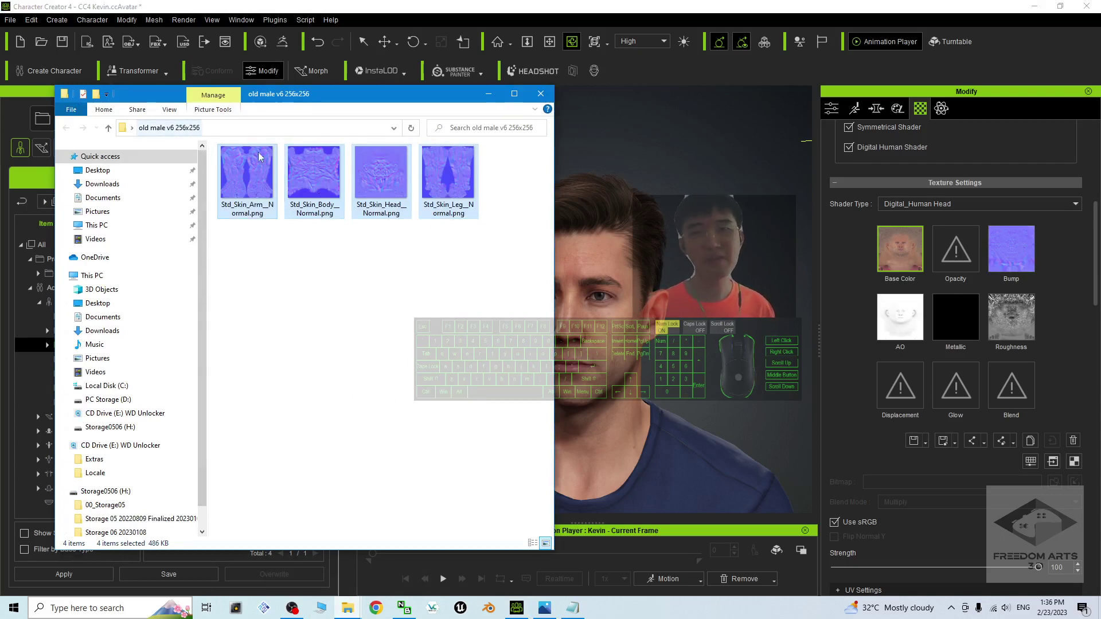
left_click(314, 172)
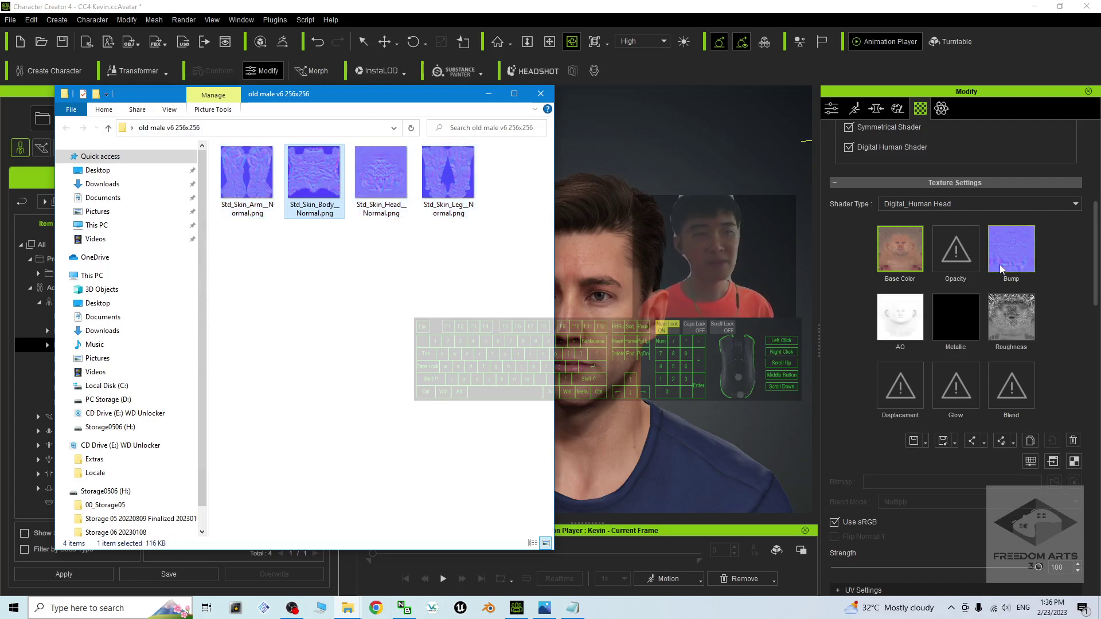
scroll(1024, 253, "up", 5)
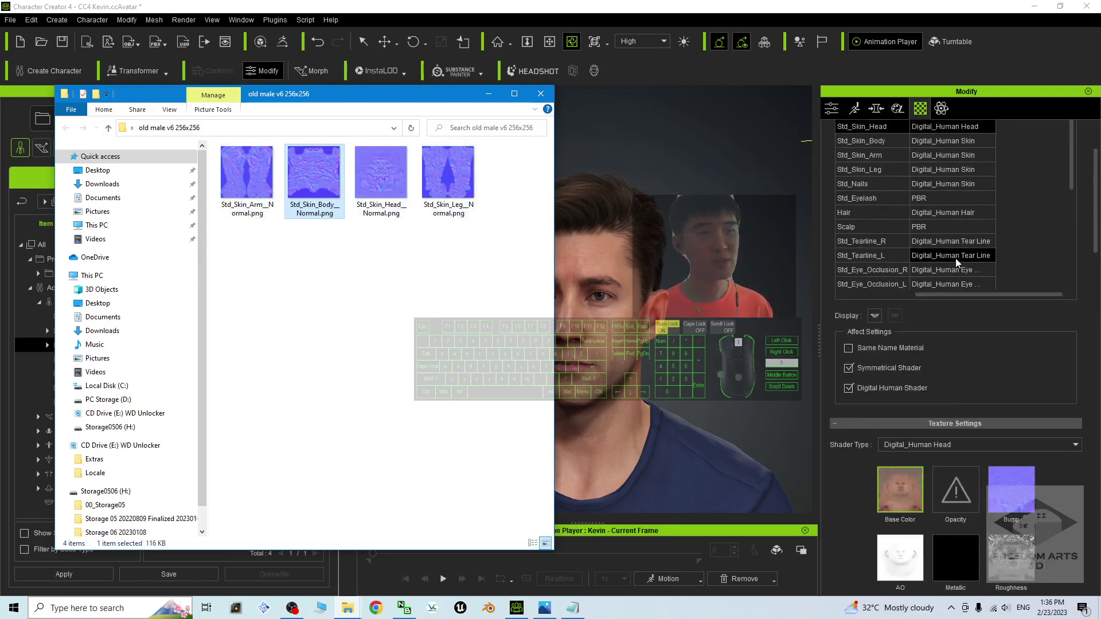
scroll(1010, 247, "up", 2)
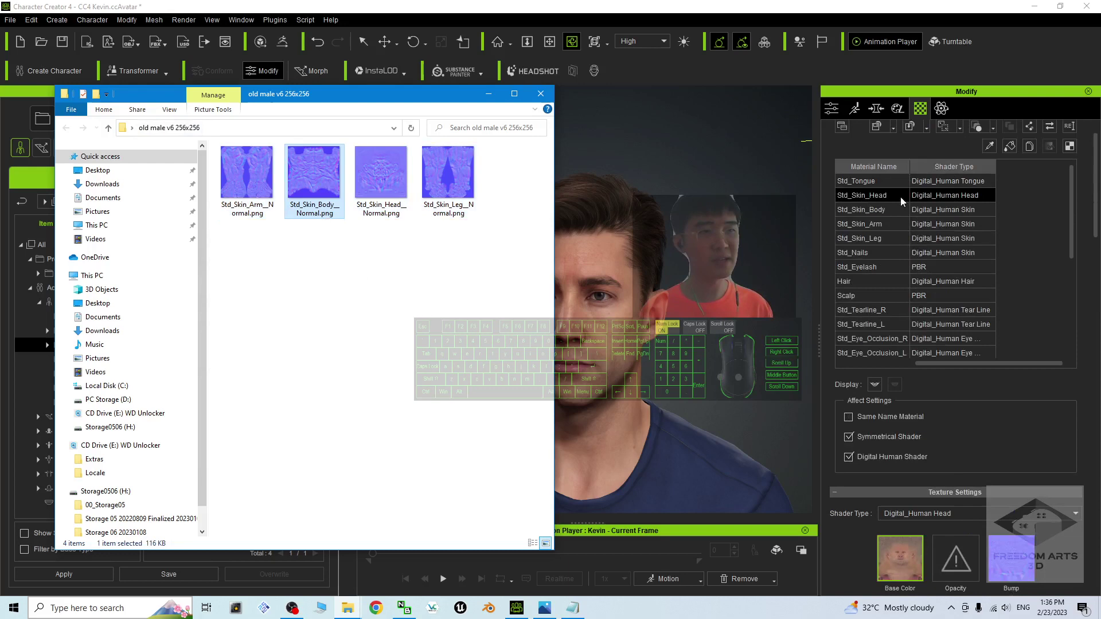
scroll(1035, 294, "down", 4)
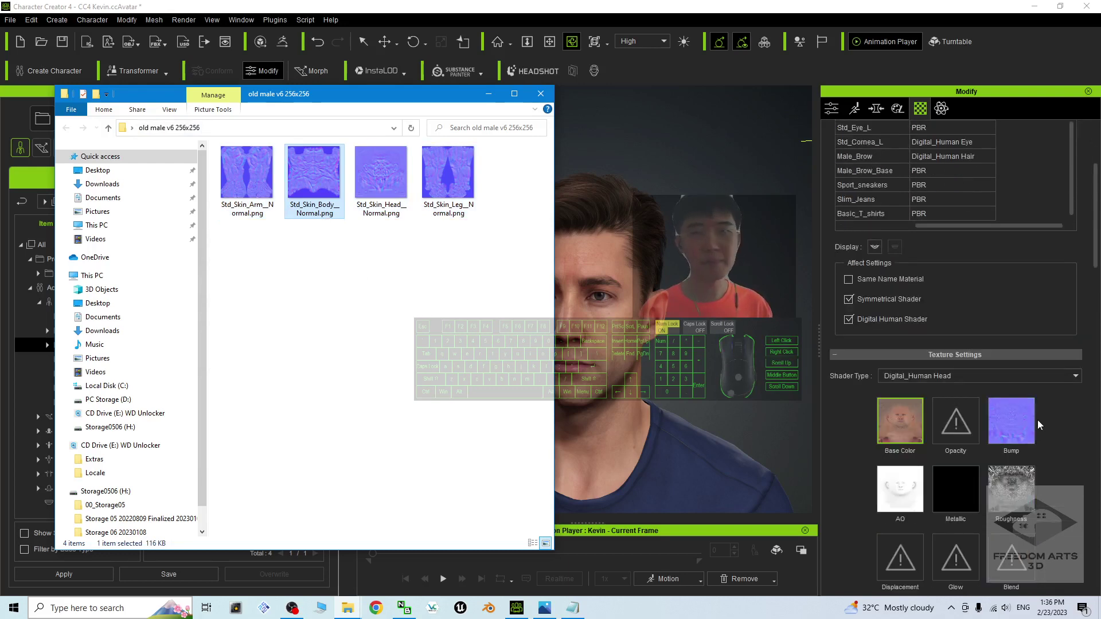
left_click(383, 173)
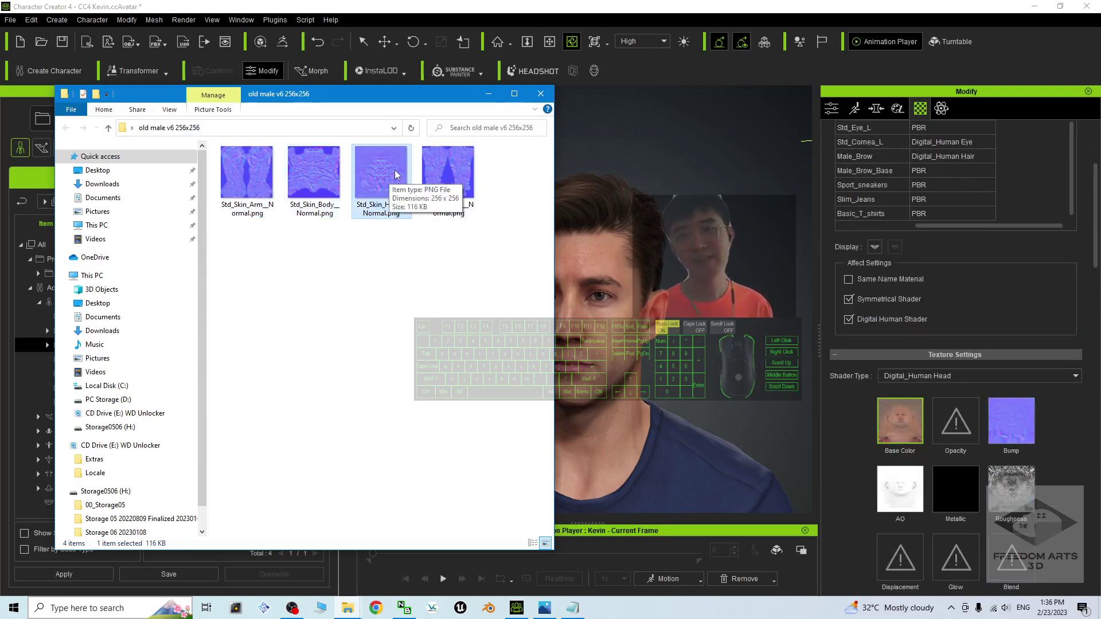
left_click_drag(383, 179, 1010, 429)
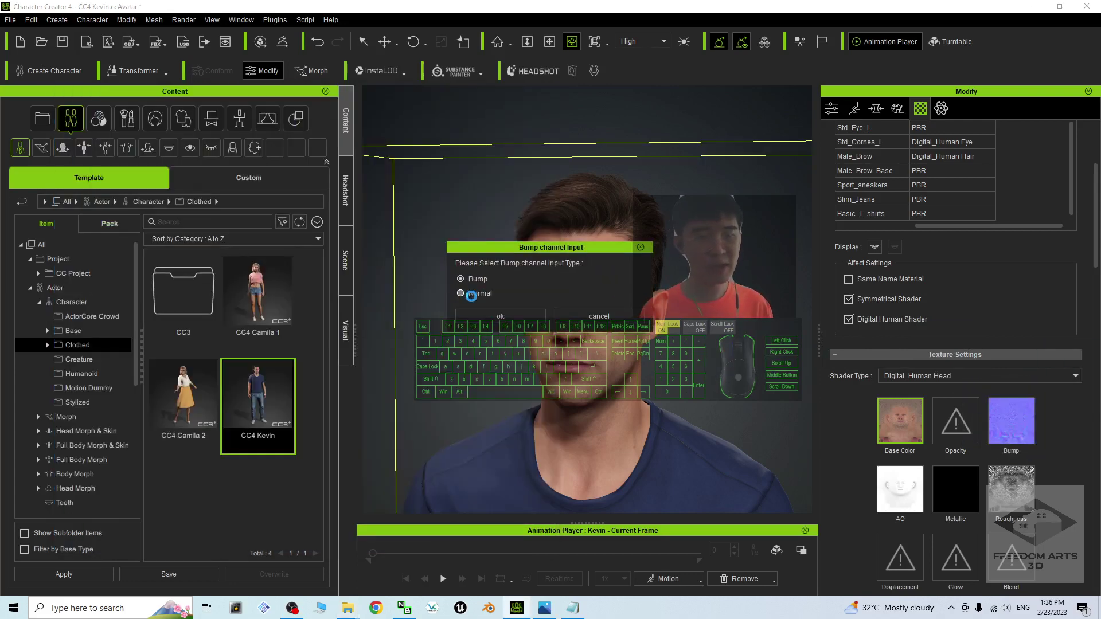
left_click(471, 296)
left_click(509, 314)
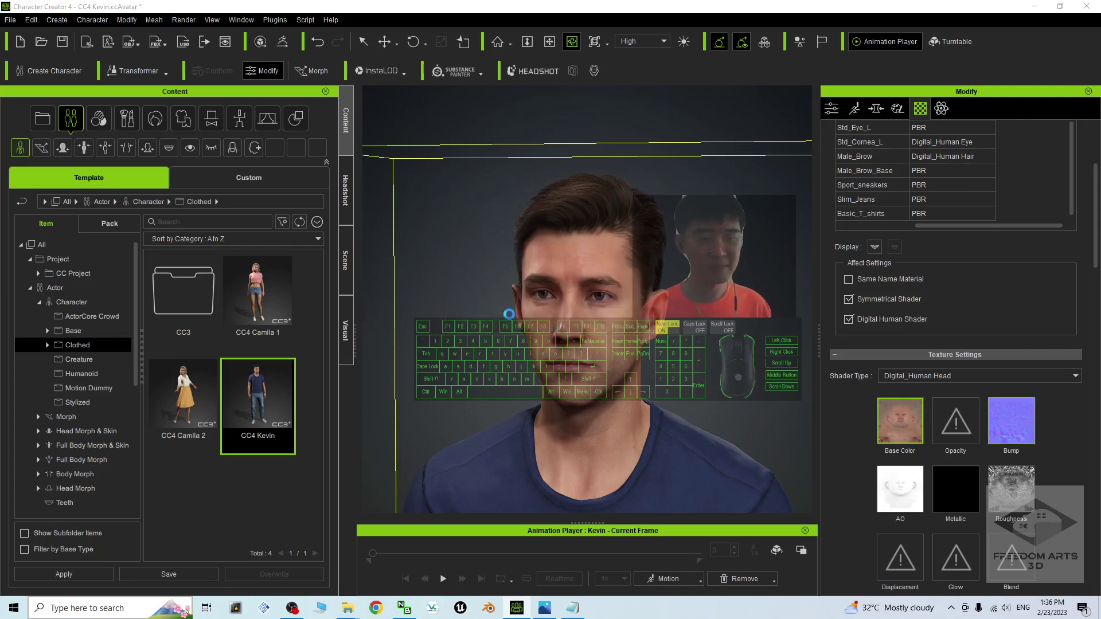
Try the head's Bump strength at 0, set it to 61, and check the wrinkles on the face
scroll(635, 383, "up", 3)
scroll(635, 384, "down", 3)
key("x")
left_click_drag(641, 387, 705, 336)
key("c")
left_click_drag(1088, 254, 1099, 340)
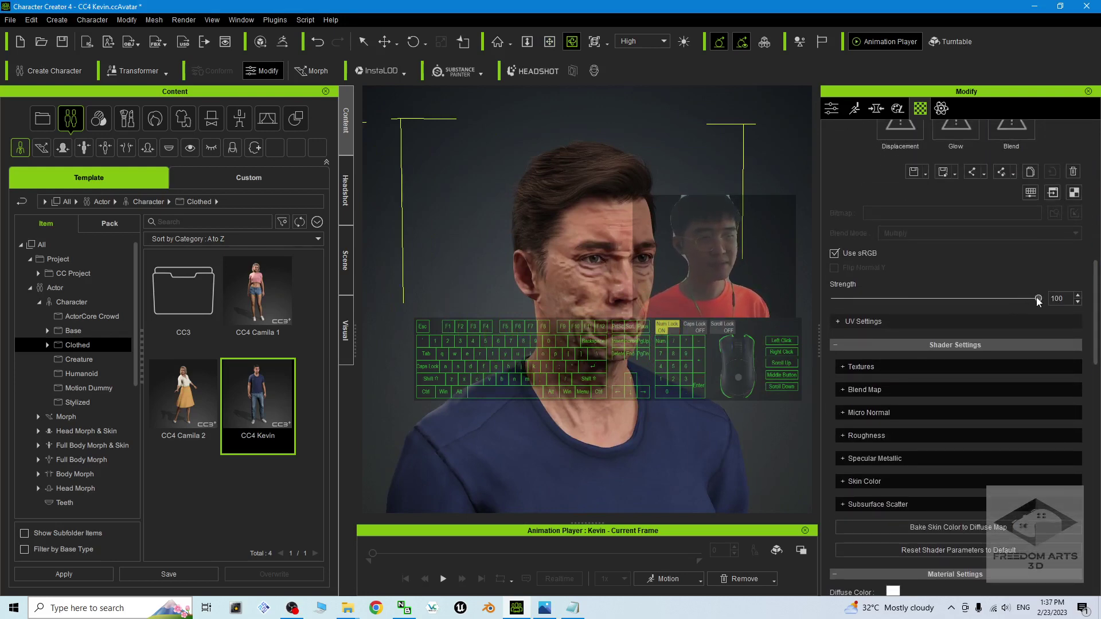
left_click_drag(1036, 300, 1096, 332)
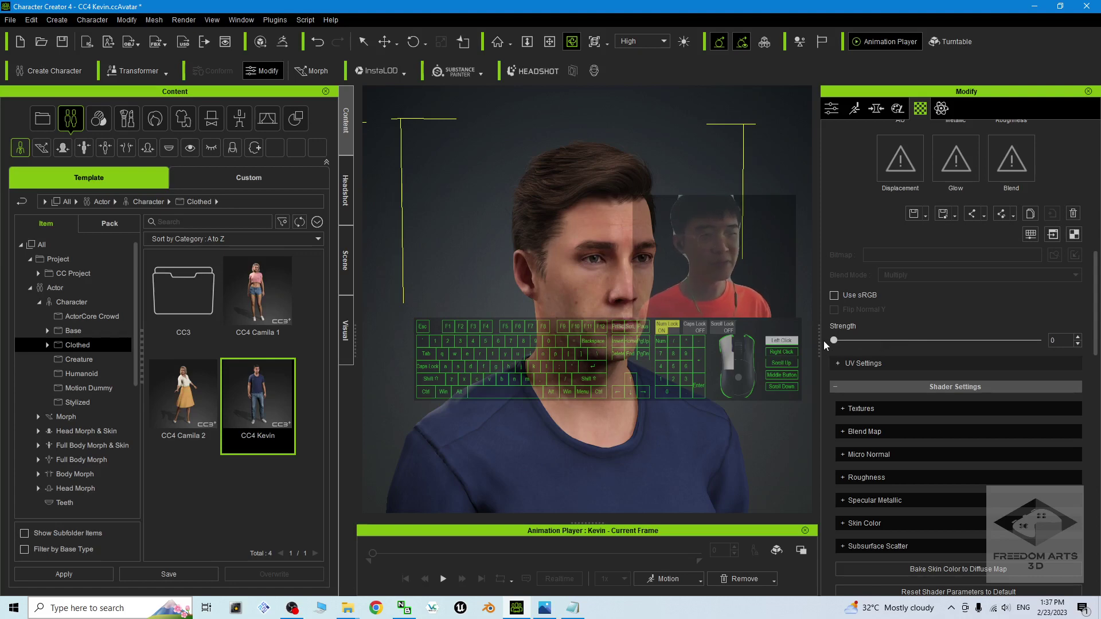
left_click_drag(878, 344, 900, 349)
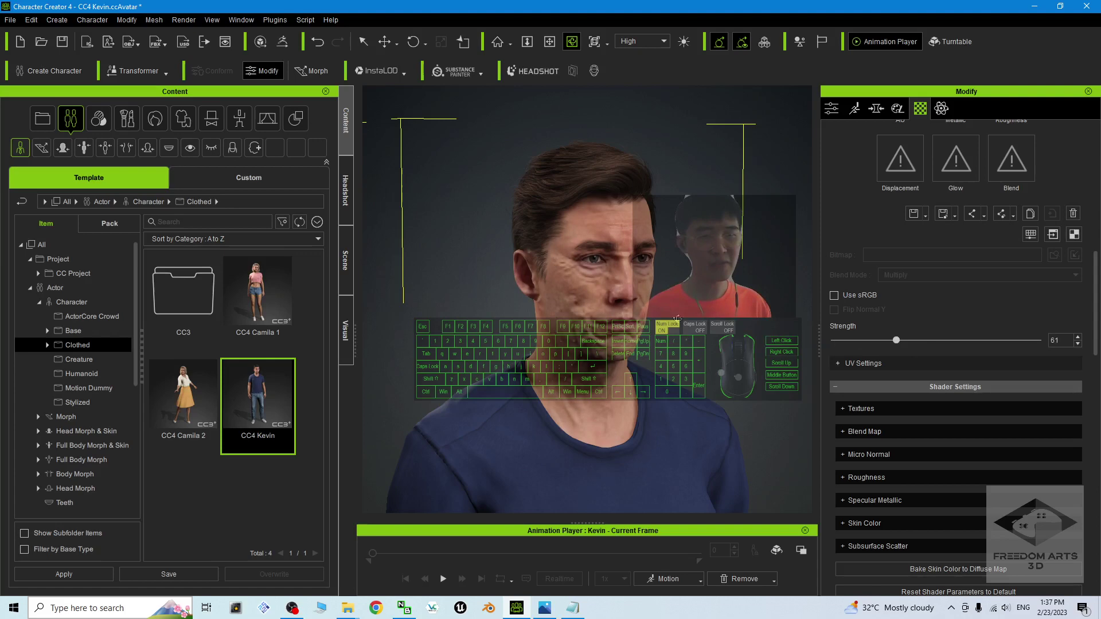
left_click_drag(654, 285, 585, 348)
scroll(571, 286, "up", 3)
key("x")
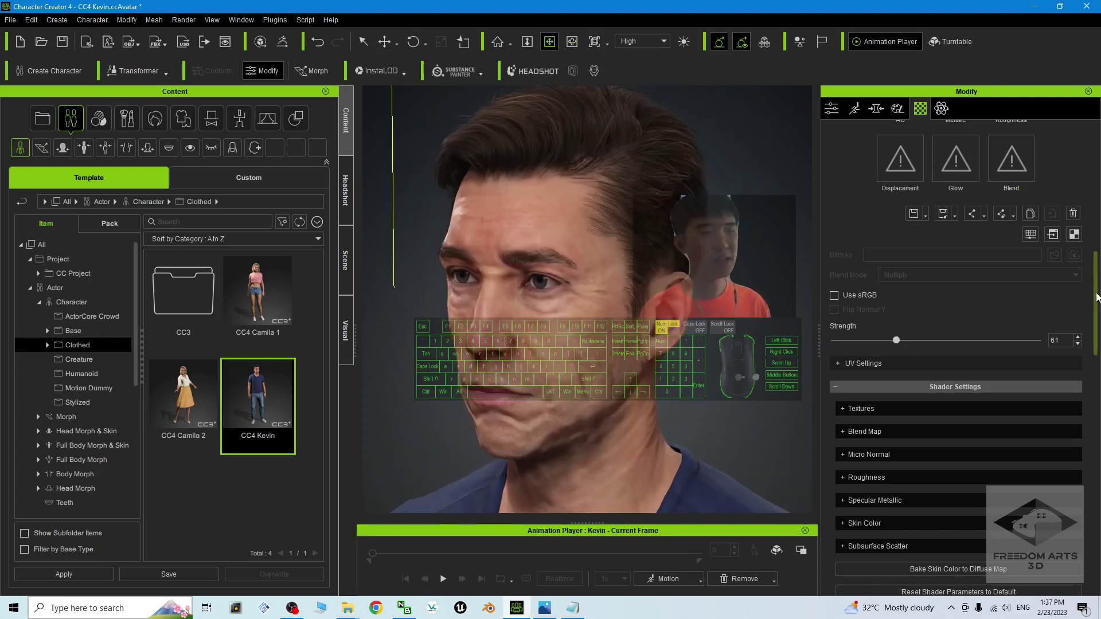
Limit the "old" morph search to the Full Head category and set the Face Old morph to 57
left_click(877, 110)
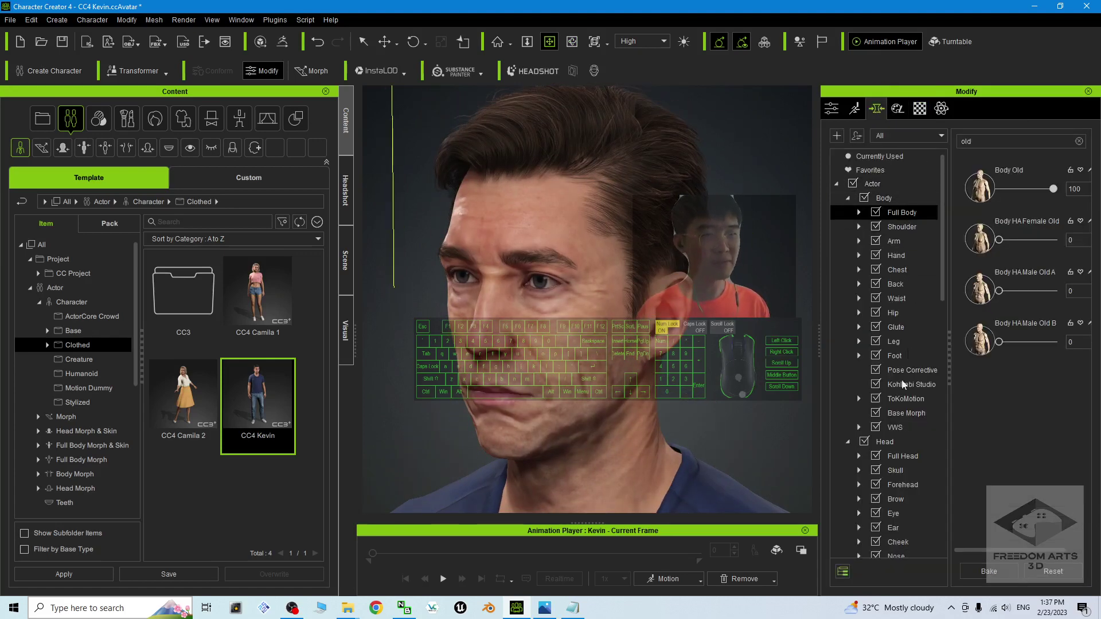
left_click(902, 456)
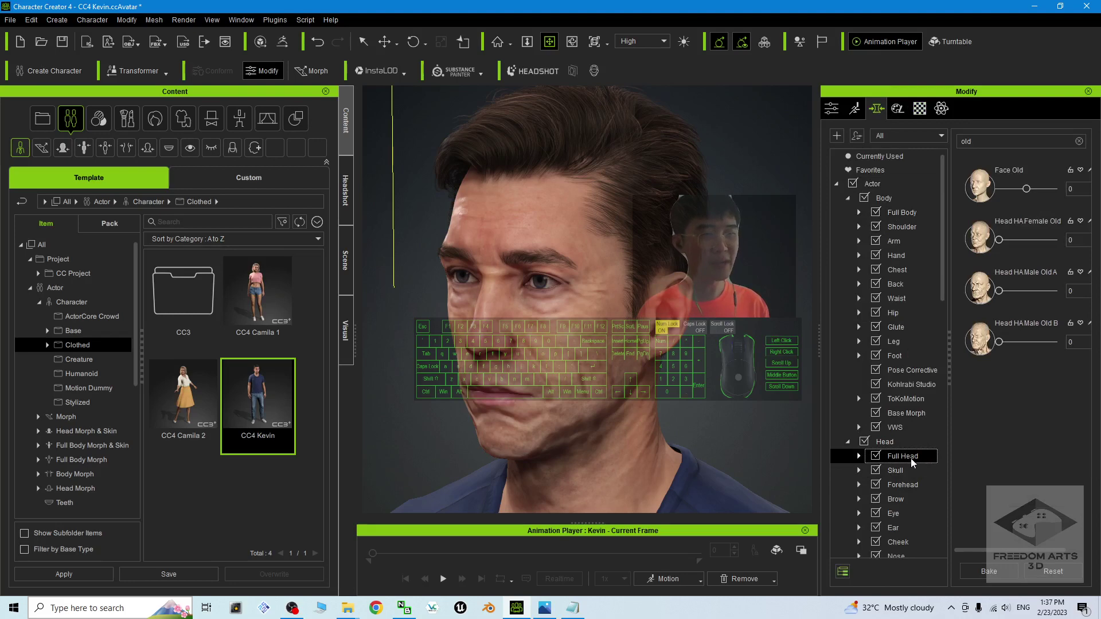
left_click(1027, 190)
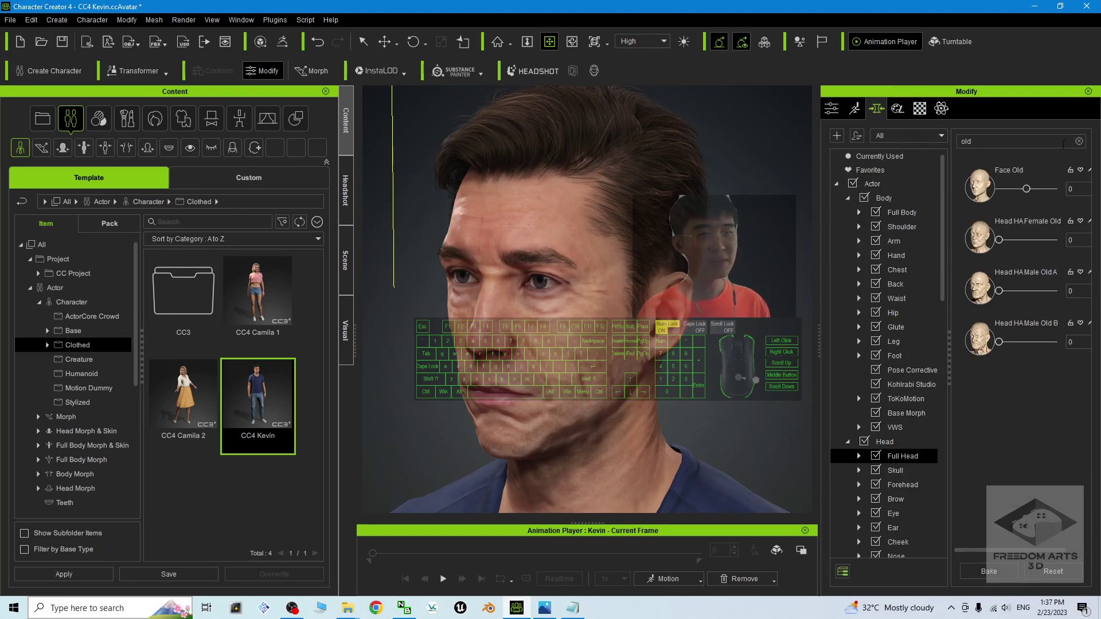
key("BackSpace")
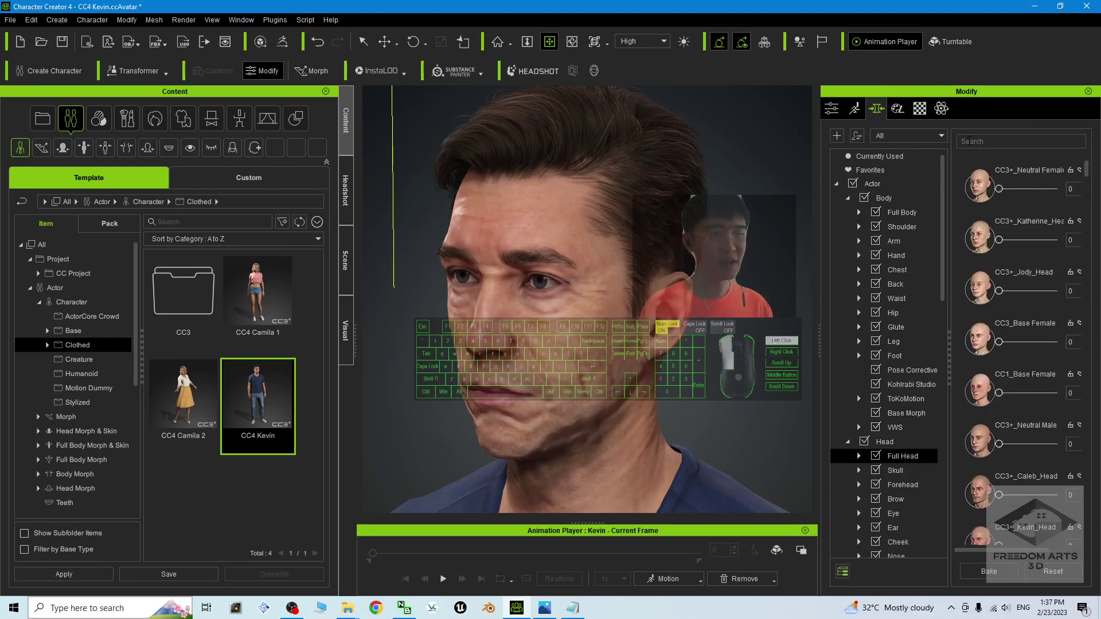
type("old")
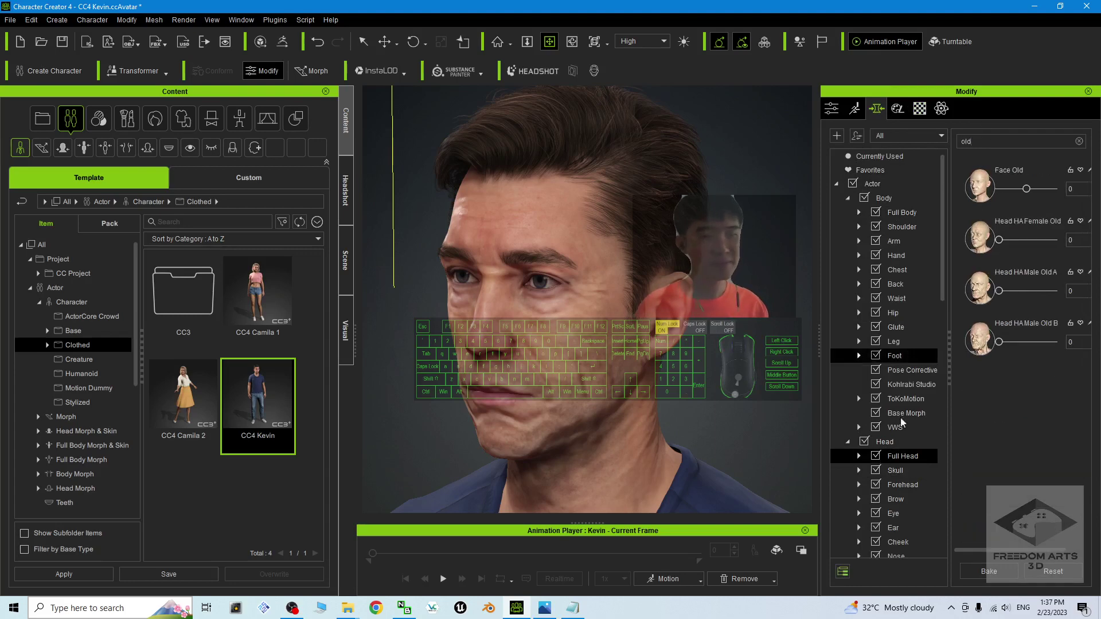
left_click(901, 457)
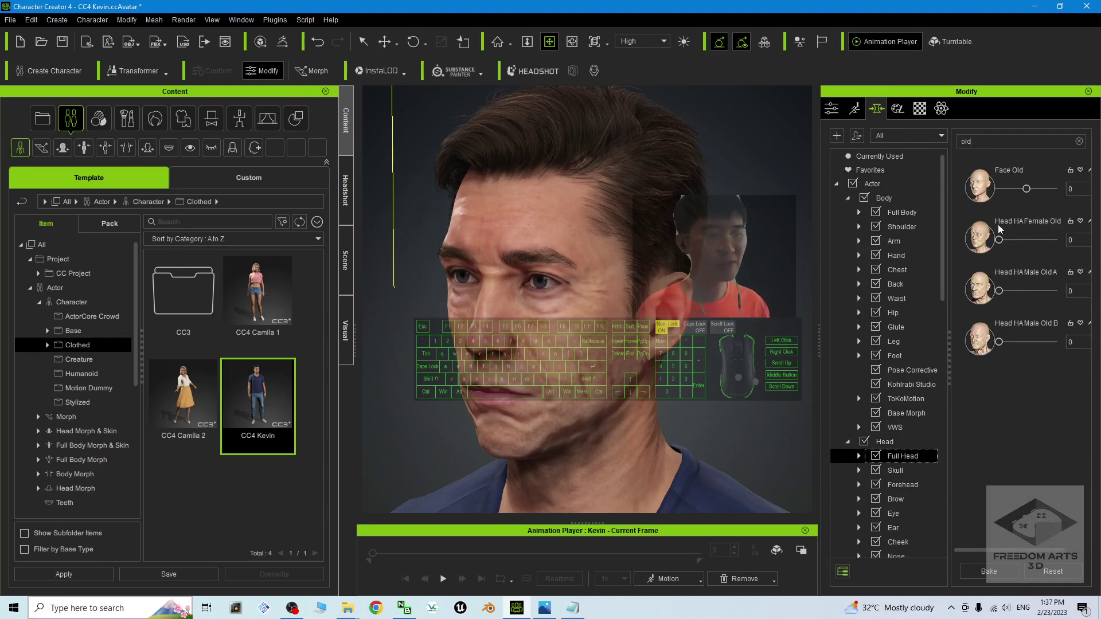
left_click_drag(1027, 189, 1046, 193)
Examine the aged figure from several angles, comparing the face with the body and arms
scroll(683, 379, "down", 5)
key("x")
left_click_drag(644, 397, 735, 210)
key("c")
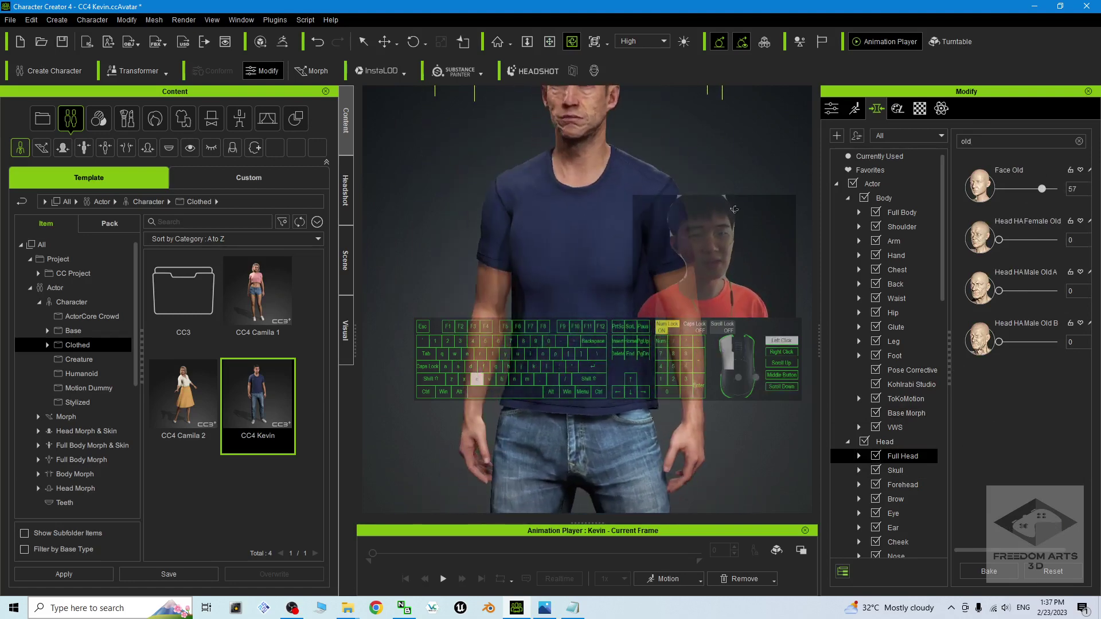
scroll(688, 373, "down", 5)
key("c")
left_click_drag(688, 373, 803, 364)
scroll(685, 375, "up", 7)
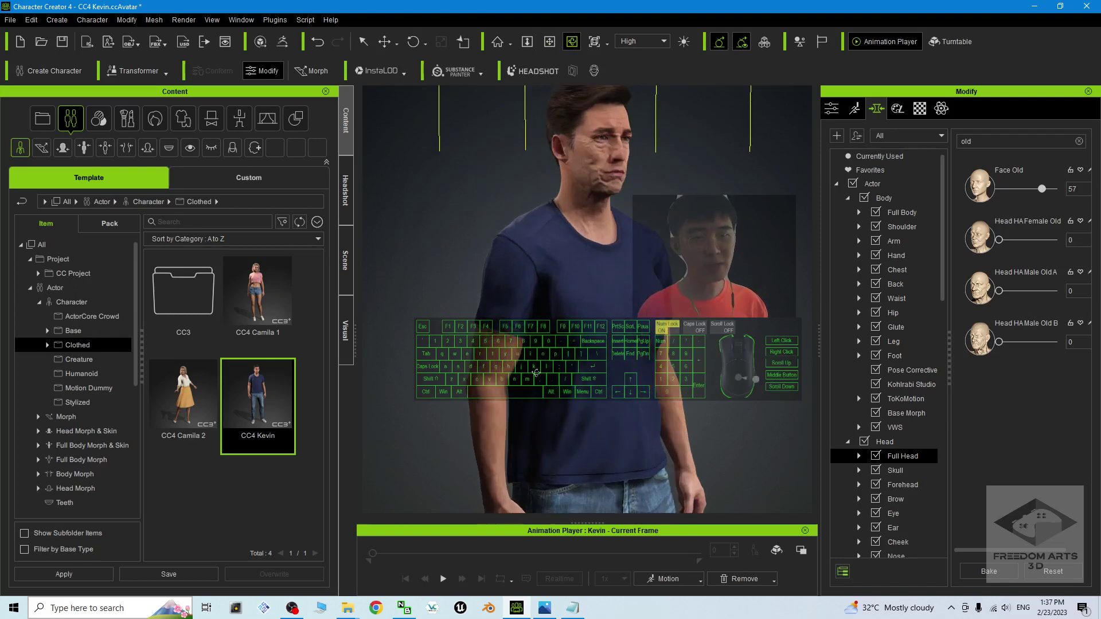
scroll(700, 398, "up", 5)
scroll(748, 408, "down", 4)
key("x")
key("c")
left_click_drag(749, 408, 564, 319)
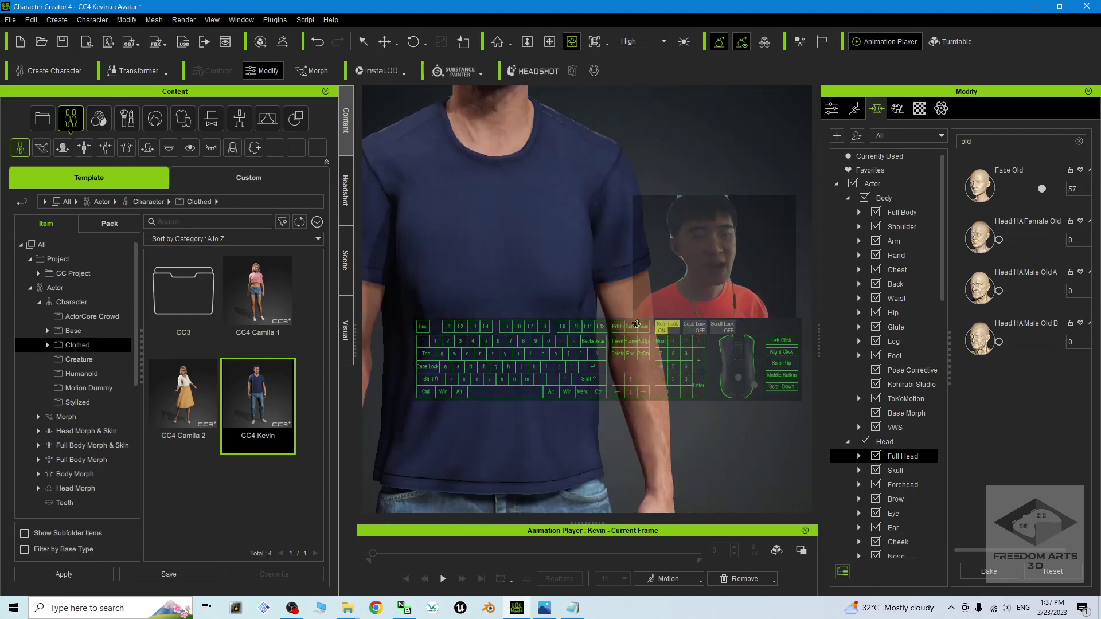
scroll(637, 324, "down", 2)
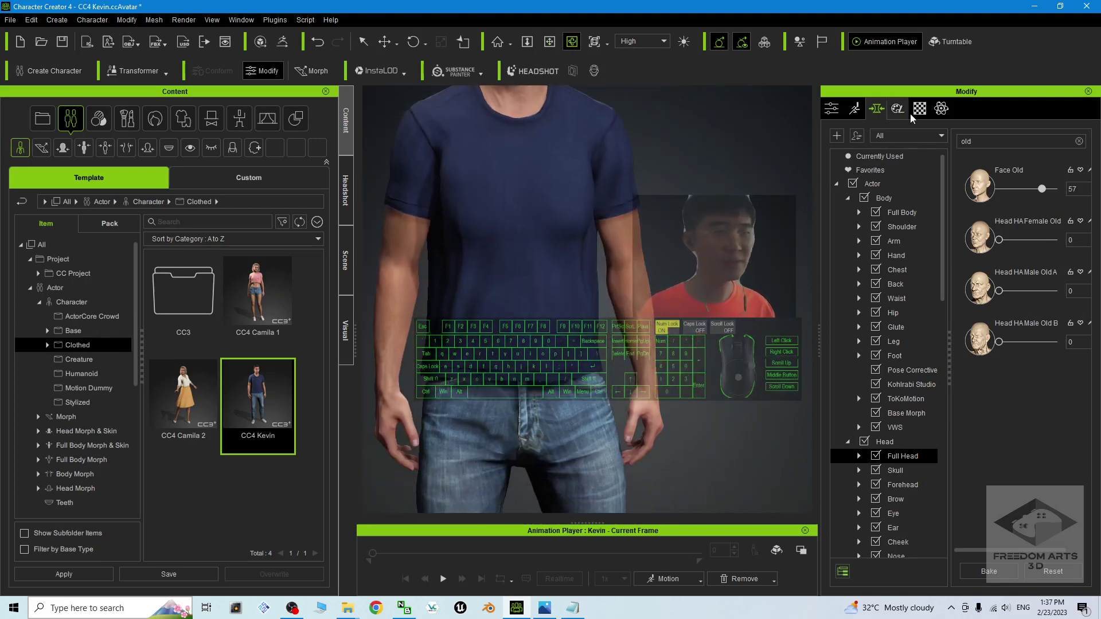
Load Std_Skin_Arm__Normal.png from the old male v6 256x256 folder into the Bump channel of the Std_Skin_Arm material
left_click(920, 109)
left_click_drag(1097, 313, 1097, 186)
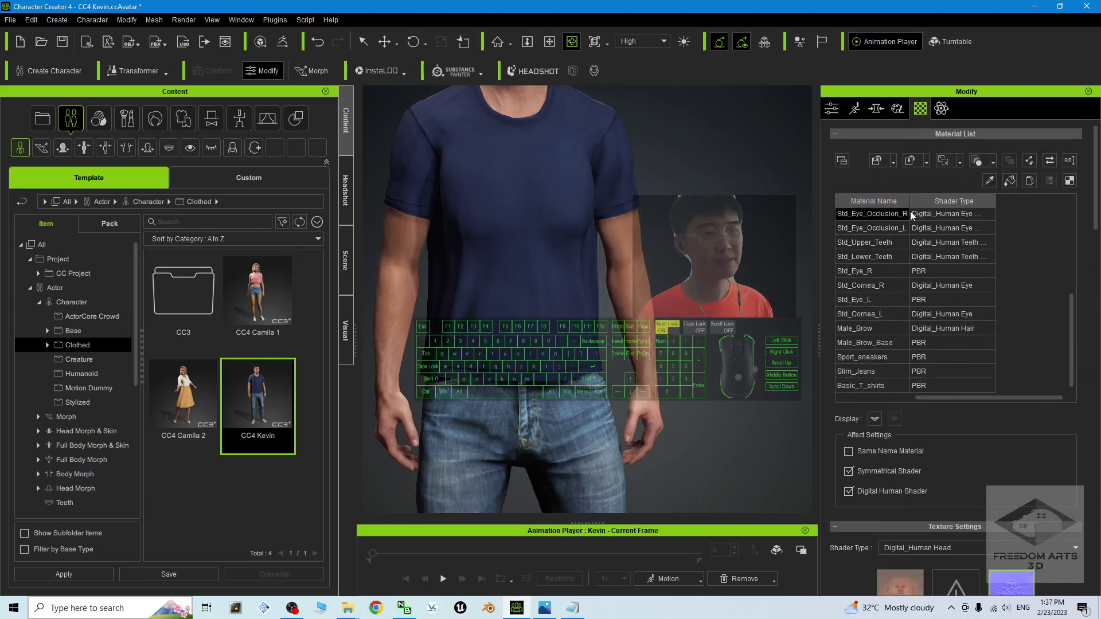
scroll(955, 287, "up", 4)
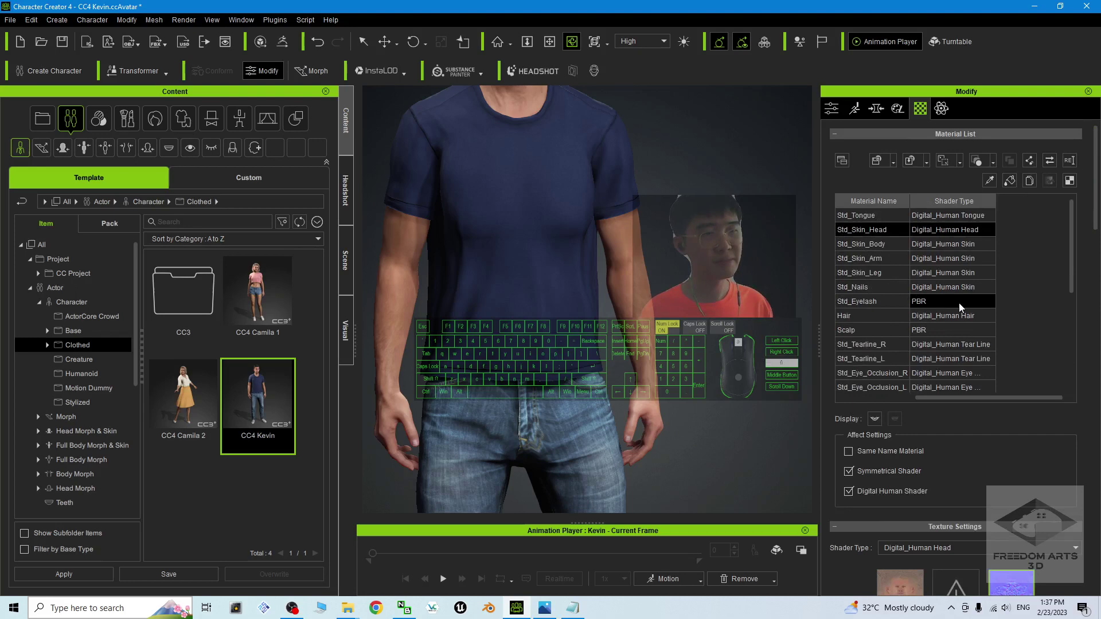
left_click(872, 259)
scroll(1011, 315, "down", 5)
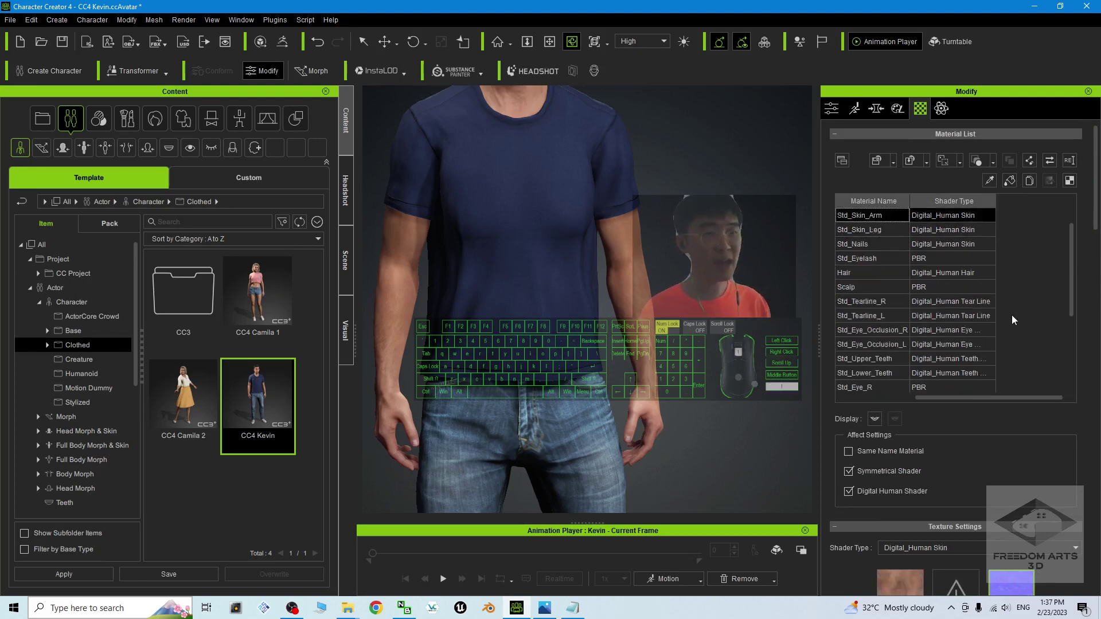
scroll(1092, 345, "down", 2)
scroll(1024, 399, "down", 2)
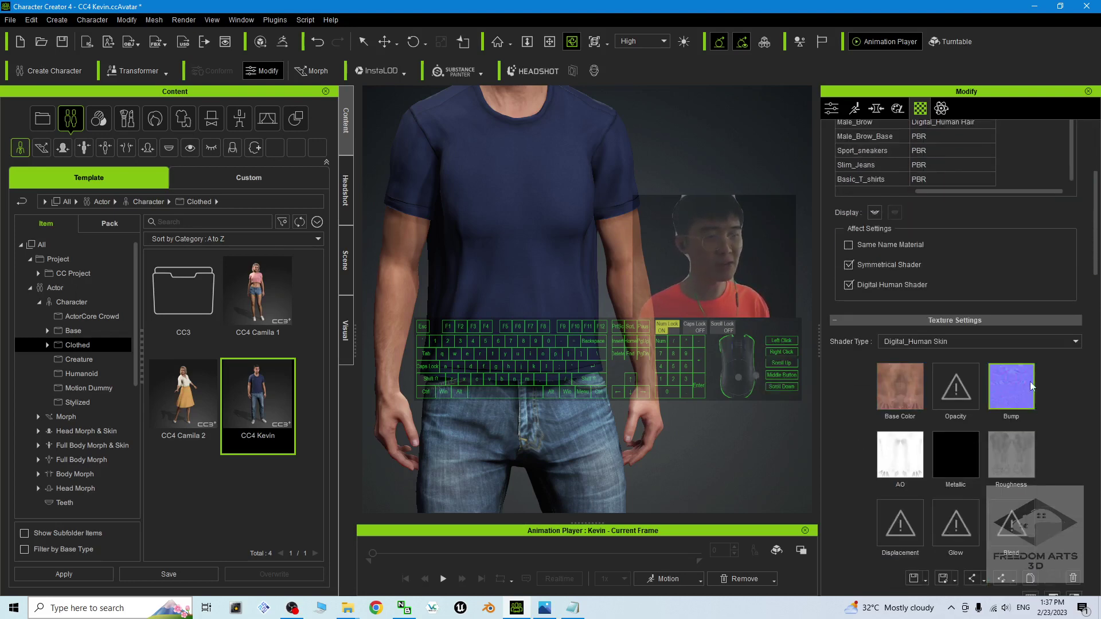
mouse_move(351, 610)
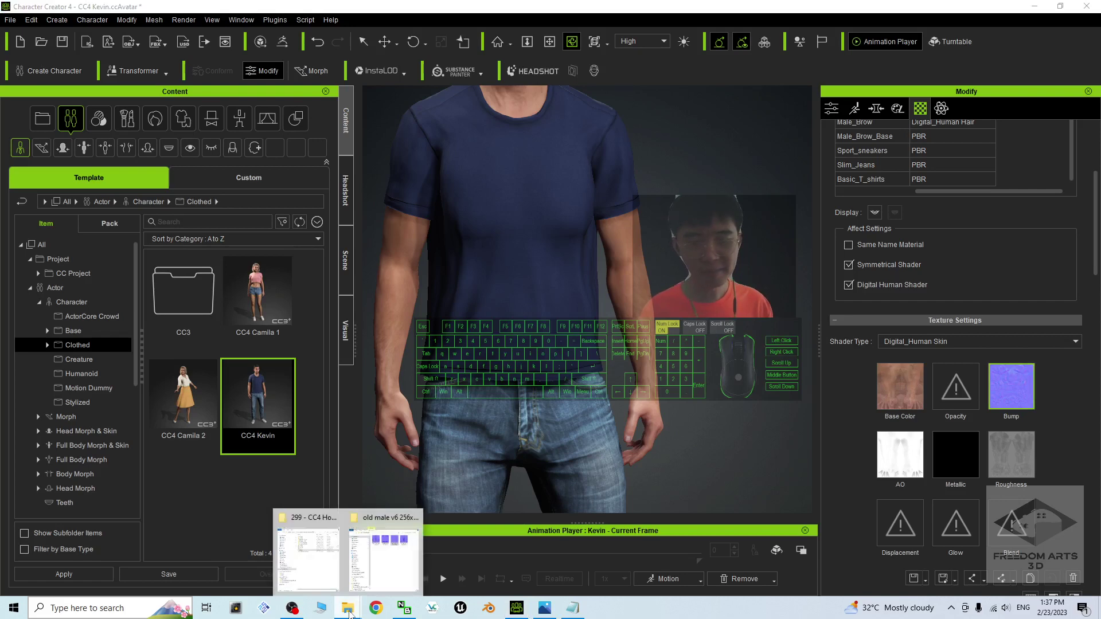
left_click(388, 551)
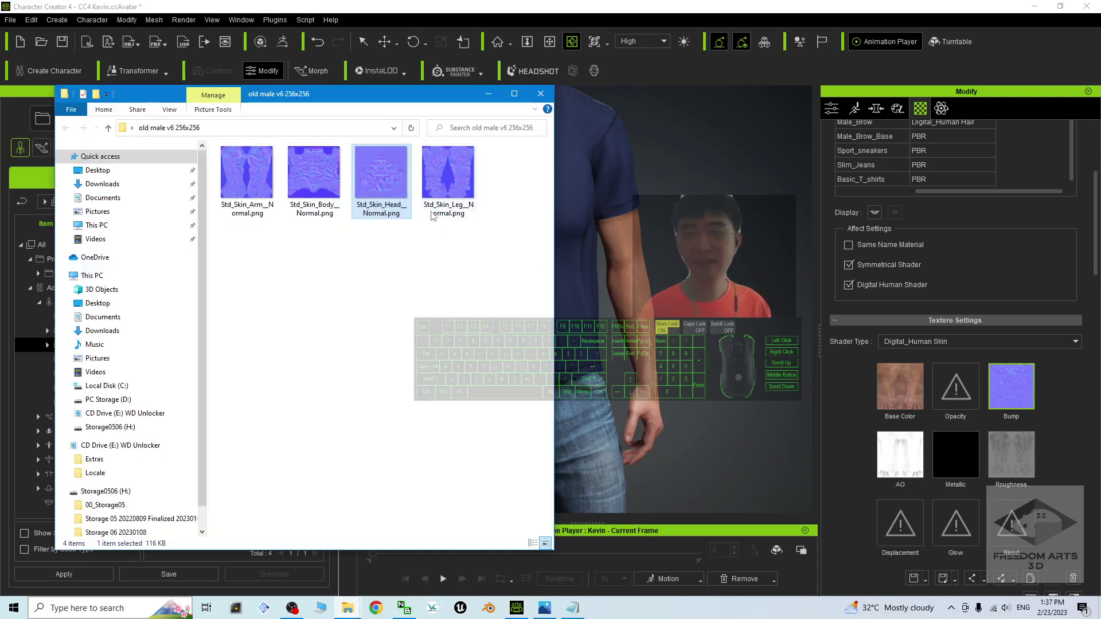
left_click_drag(256, 184, 1011, 387)
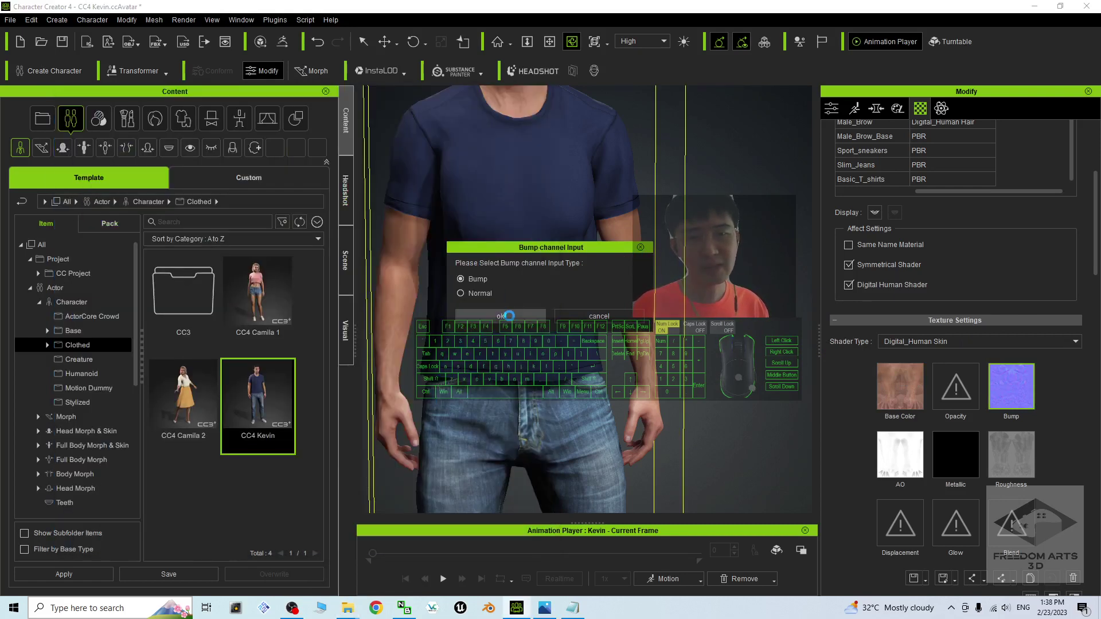
left_click(504, 316)
Adjust the arm material's Bump strength to 51 while checking the skin on the arms
scroll(514, 309, "down", 2)
scroll(513, 309, "down", 1)
left_click_drag(538, 315, 480, 290)
scroll(480, 290, "up", 1)
key("x")
left_click_drag(549, 300, 578, 304)
left_click_drag(1097, 246, 1096, 312)
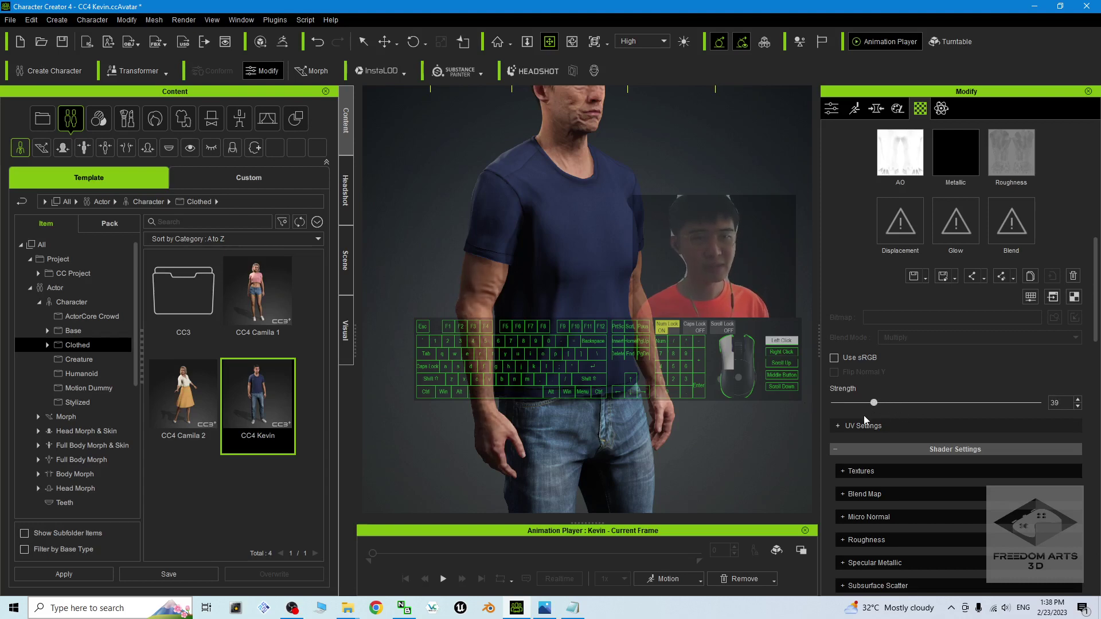
left_click_drag(882, 418, 883, 417)
left_click_drag(516, 278, 494, 316)
key("c")
left_click_drag(493, 316, 459, 316)
left_click_drag(889, 403, 890, 403)
Select the Std_Skin_Head material and lower its Bump strength to 41
scroll(596, 256, "up", 3)
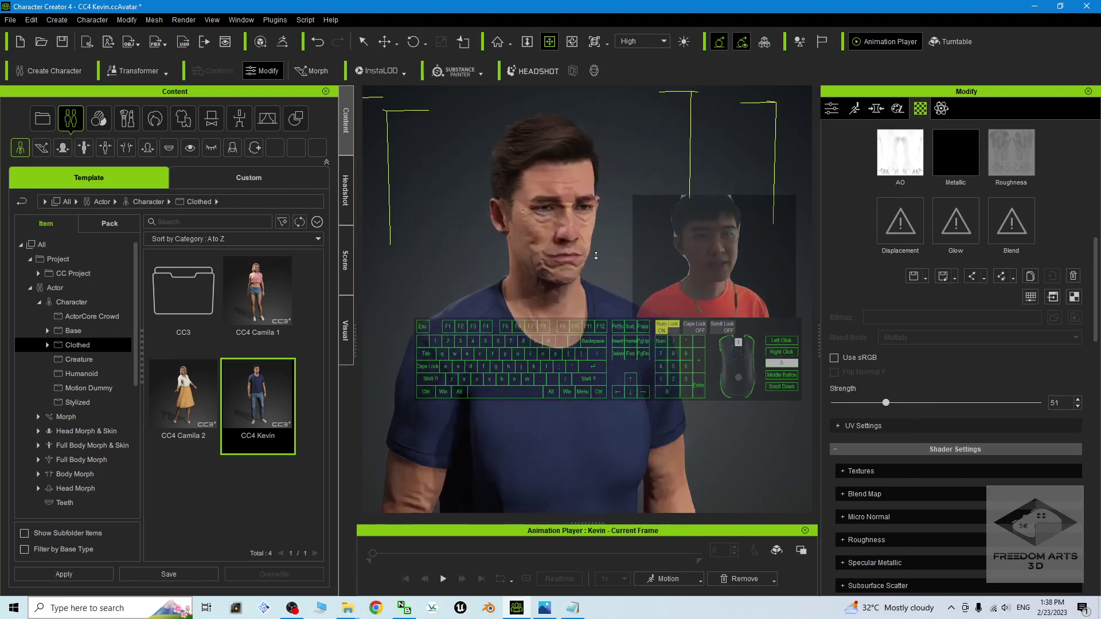
scroll(597, 256, "up", 3)
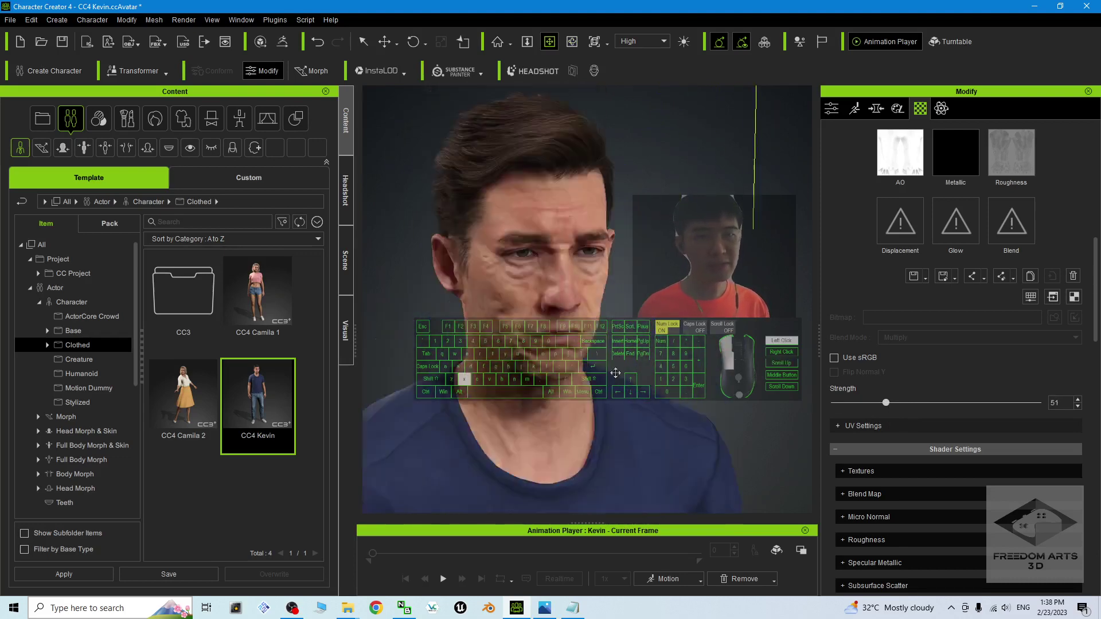
scroll(986, 325, "up", 5)
scroll(997, 284, "up", 3)
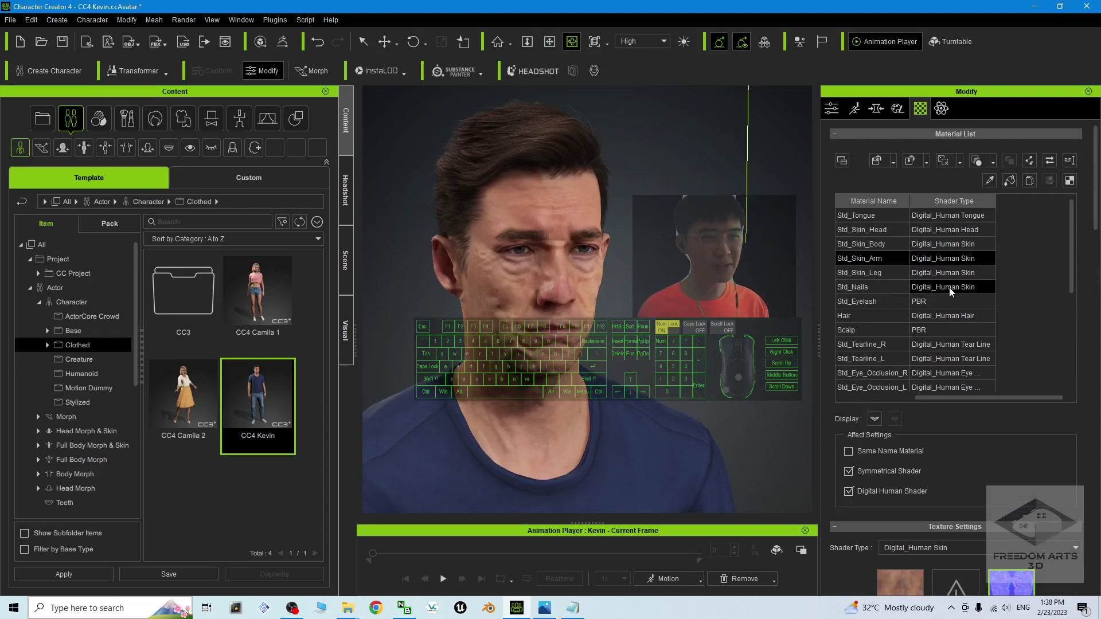
left_click(954, 231)
scroll(1011, 287, "down", 10)
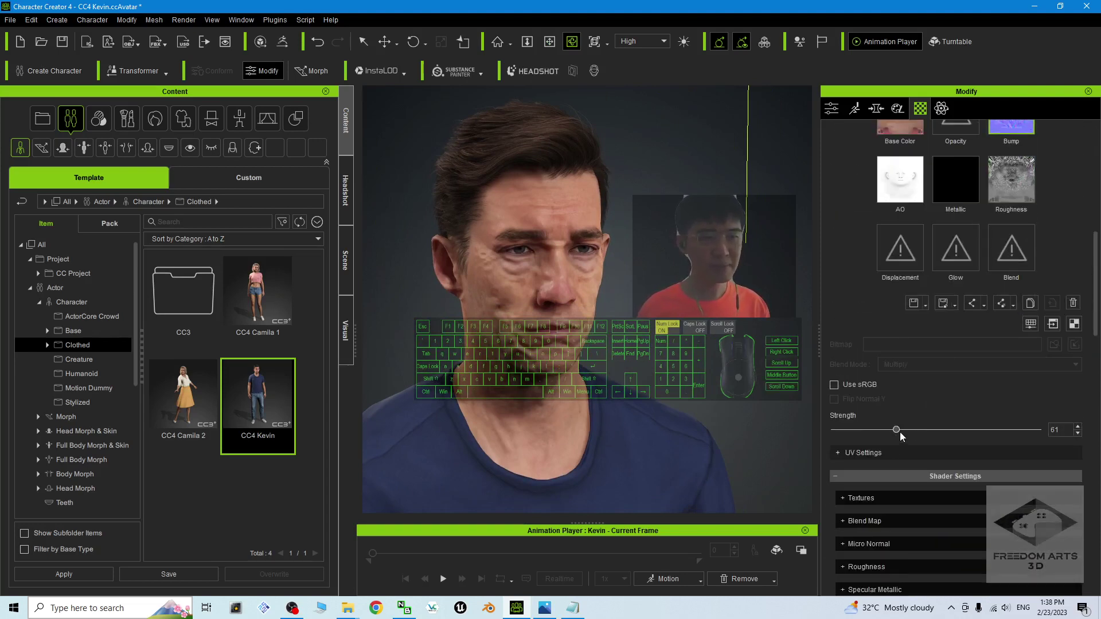
left_click_drag(897, 430, 878, 431)
Check the face from several angles and set the head material's Bump strength to 58
scroll(542, 344, "down", 5)
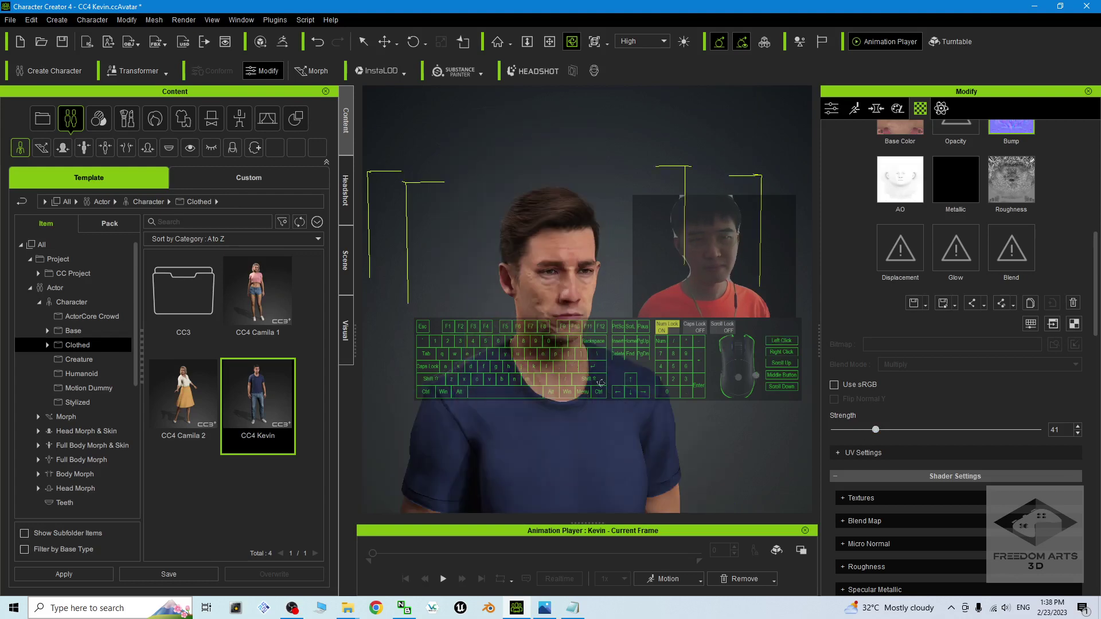
key("x")
left_click_drag(542, 379, 541, 285)
key("c")
scroll(639, 493, "up", 5)
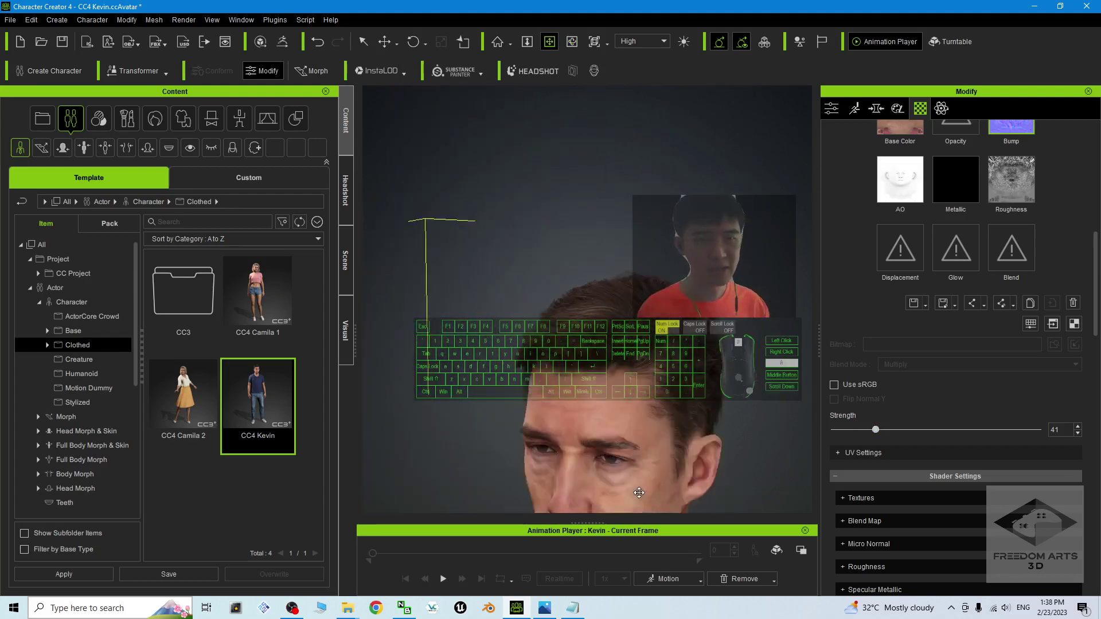
key("c")
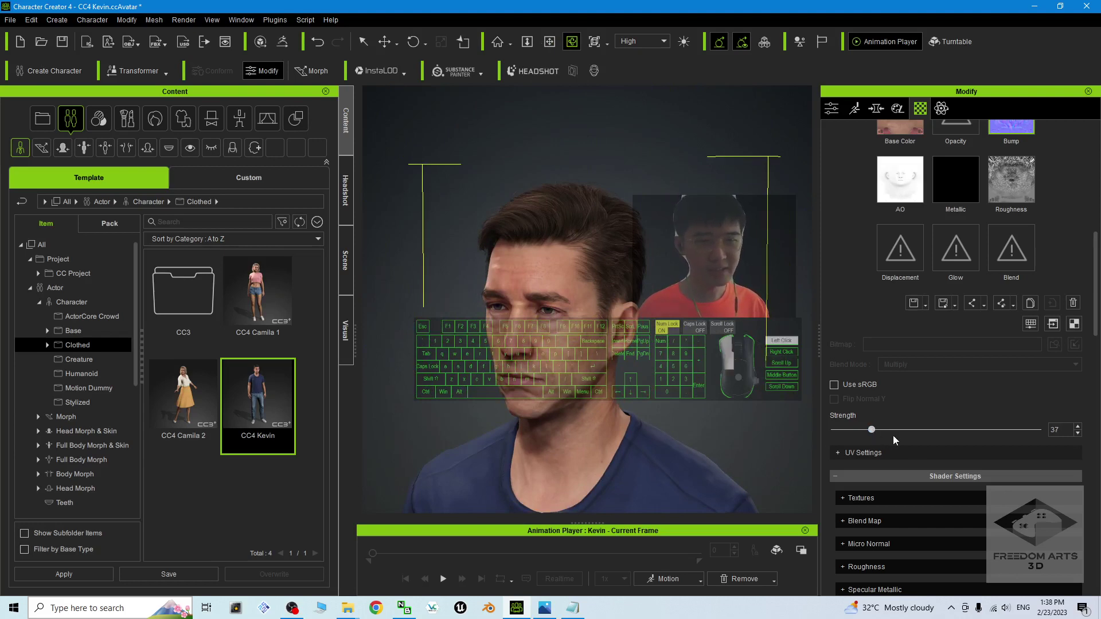
scroll(638, 426, "down", 5)
key("x")
left_click_drag(639, 425, 691, 426)
key("c")
Load Std_Skin_Body__Normal.png from the old male v6 256x256 folder into the Bump channel of the Std_Skin_Body material
middle_click_drag(691, 426, 565, 293)
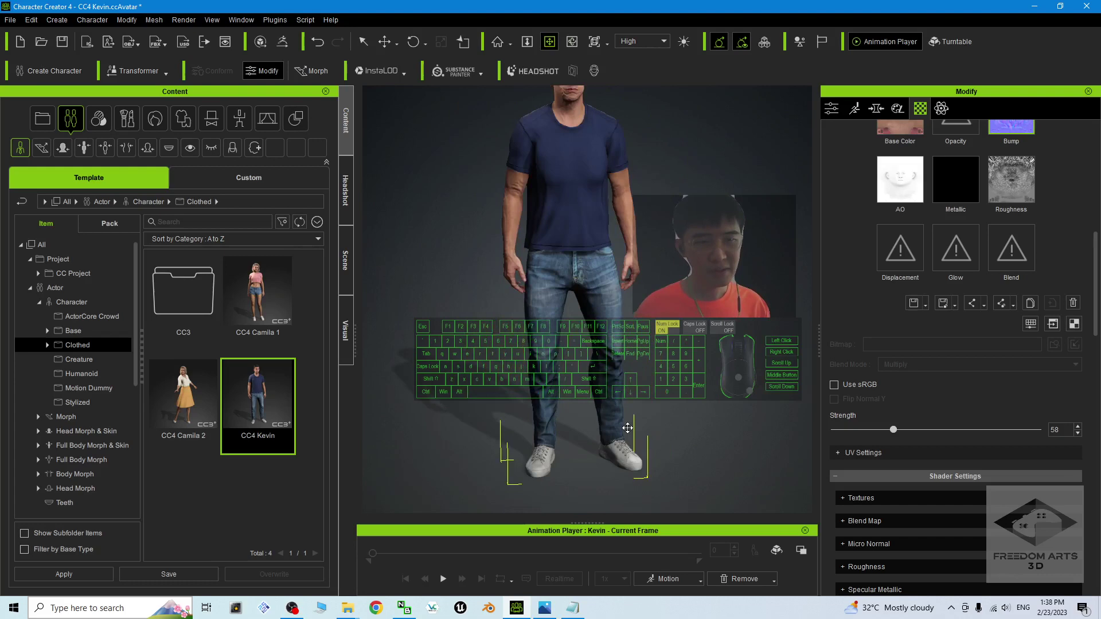
scroll(597, 297, "up", 2)
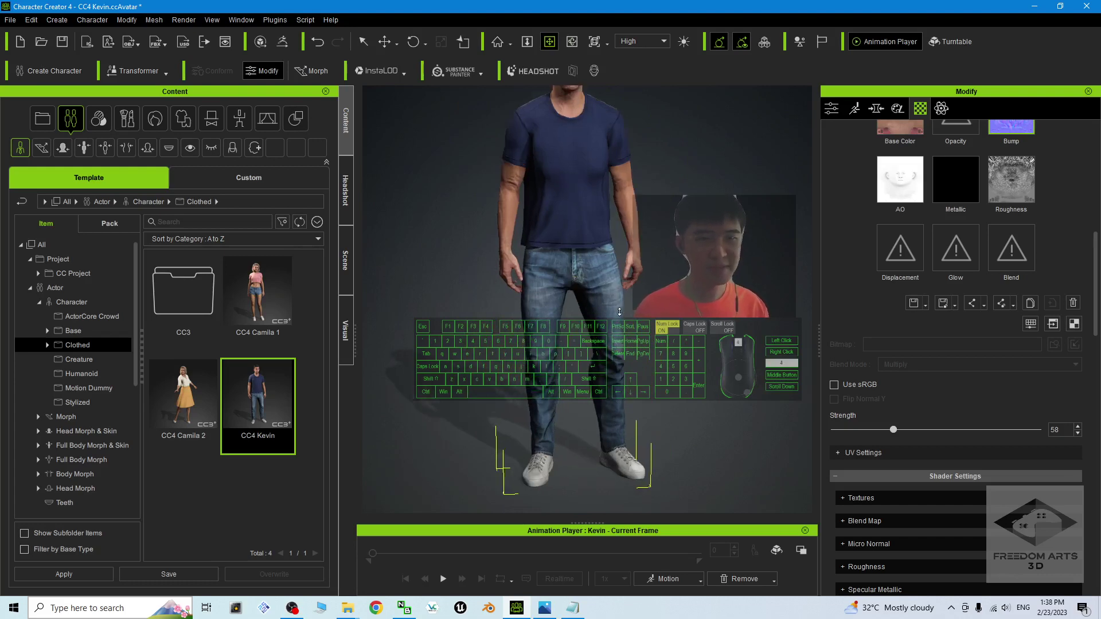
scroll(992, 292, "up", 5)
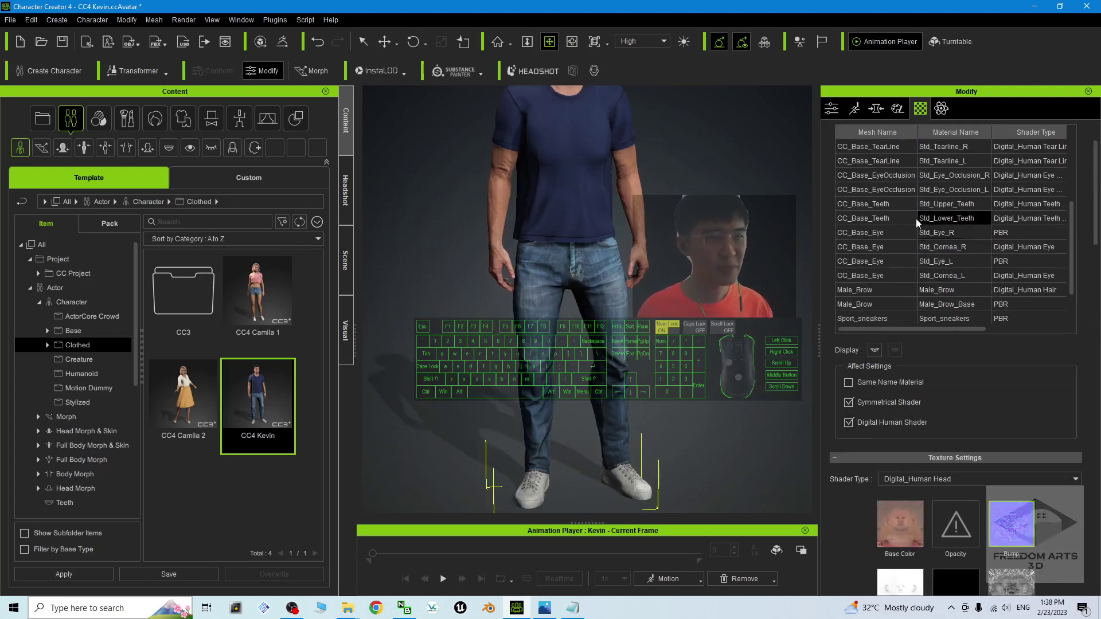
scroll(955, 215, "up", 2)
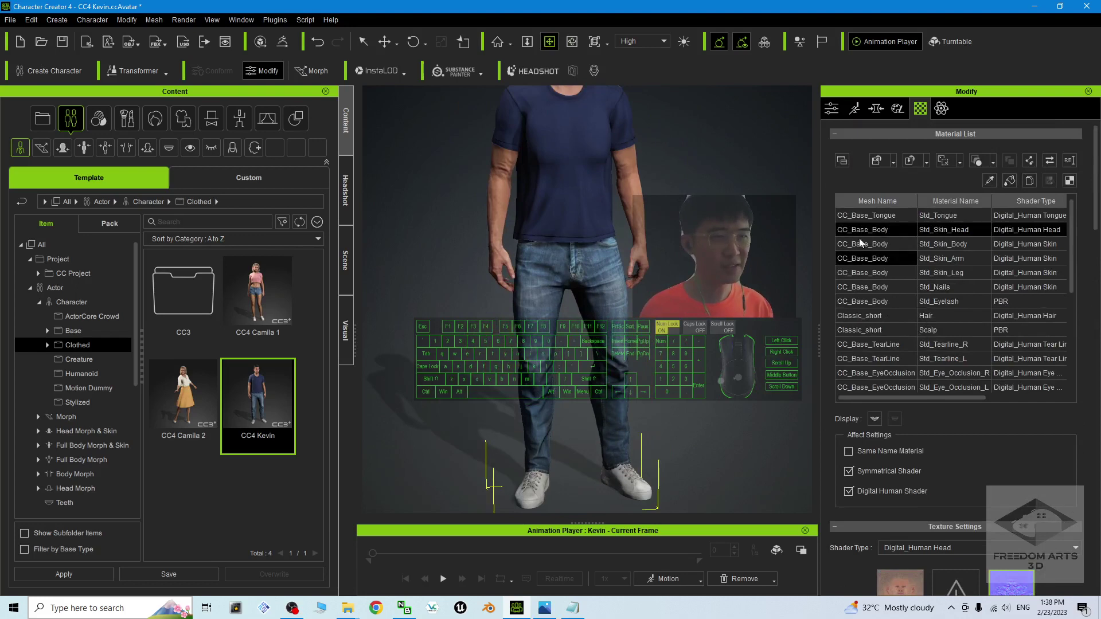
left_click(955, 245)
scroll(966, 262, "down", 2)
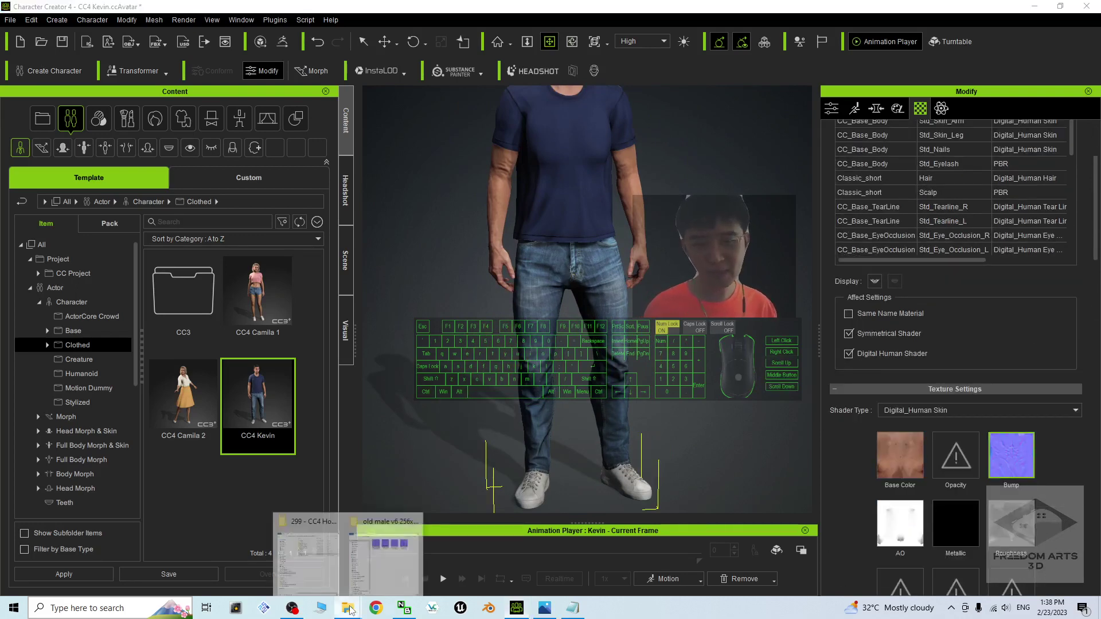
left_click(349, 553)
left_click(304, 191)
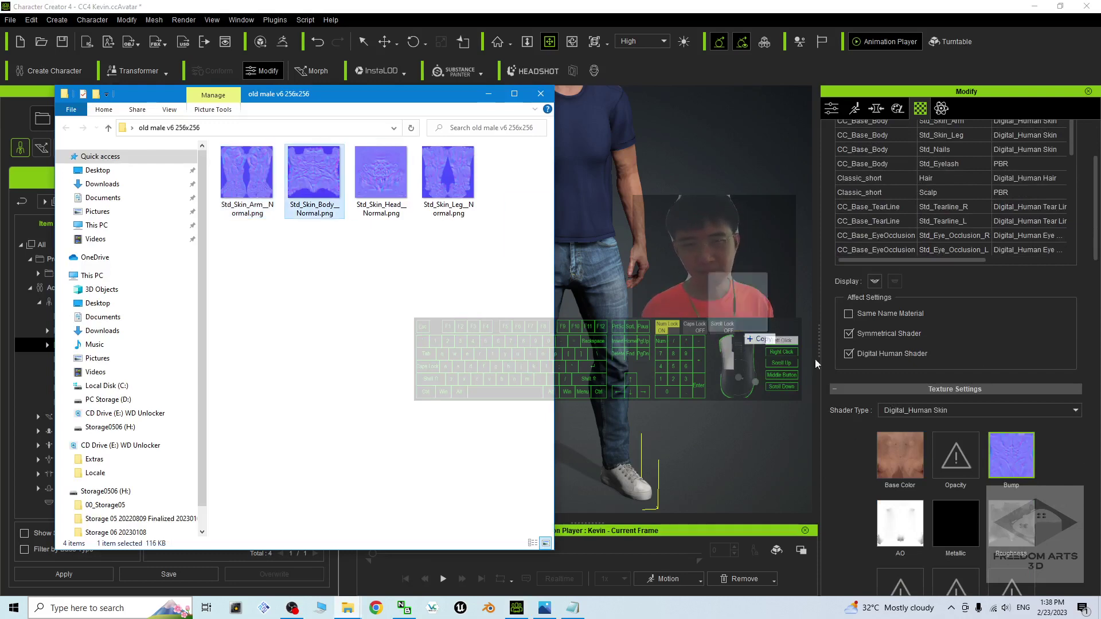
left_click_drag(817, 363, 1016, 461)
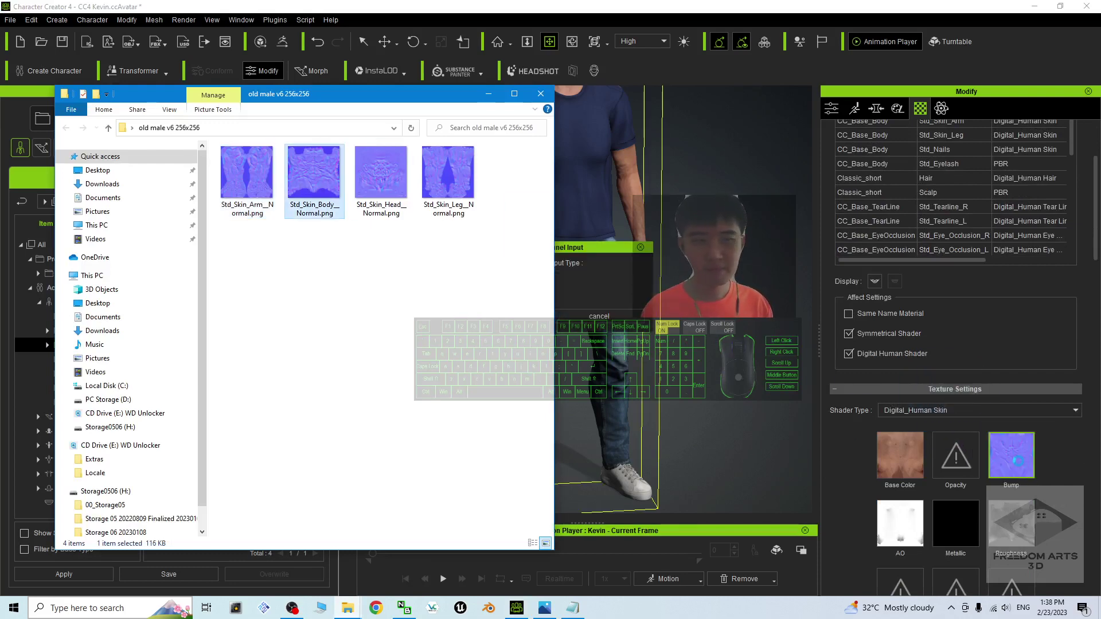
left_click(586, 284)
left_click(504, 314)
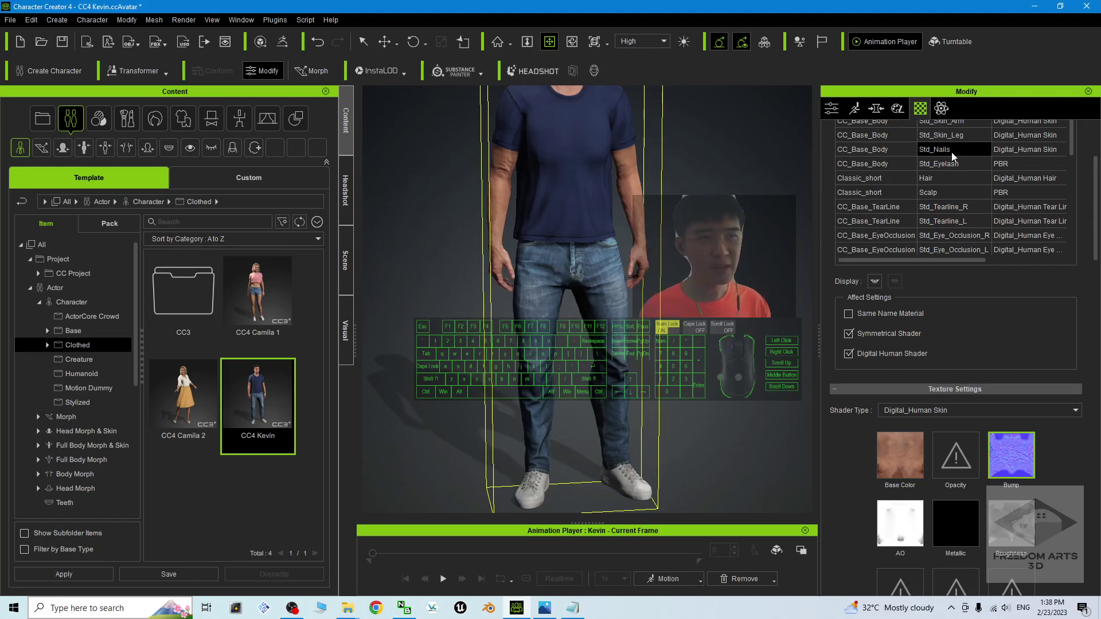
Load Std_Skin_Leg__Normal.png from the old male v6 256x256 folder into the Bump channel of the Std_Skin_Leg material
scroll(952, 156, "up", 2)
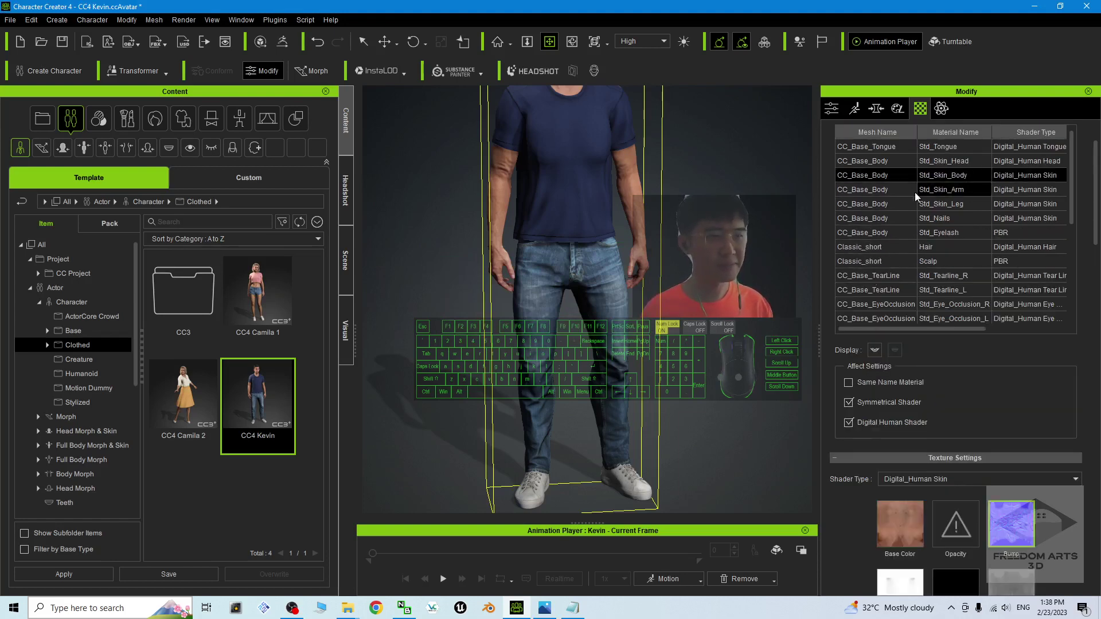
left_click(880, 209)
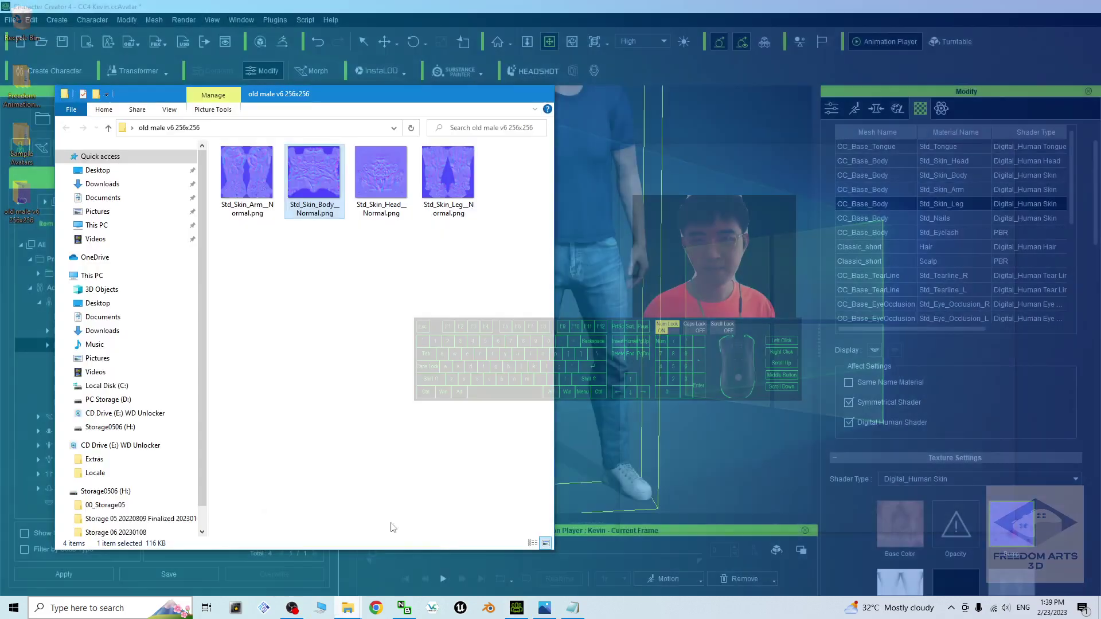
left_click(344, 553)
left_click(427, 186)
left_click_drag(427, 186, 1011, 523)
left_click(593, 297)
left_click(497, 319)
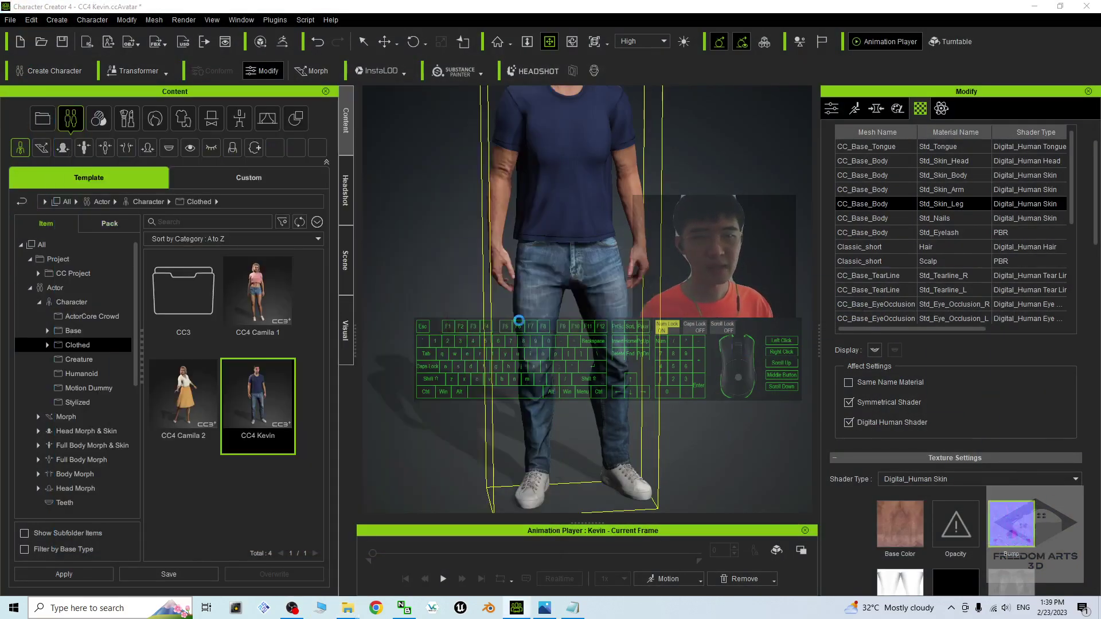
Delete the Sport_sneakers shoes from the character to expose the bare feet
scroll(659, 453, "down", 1)
left_click(623, 462)
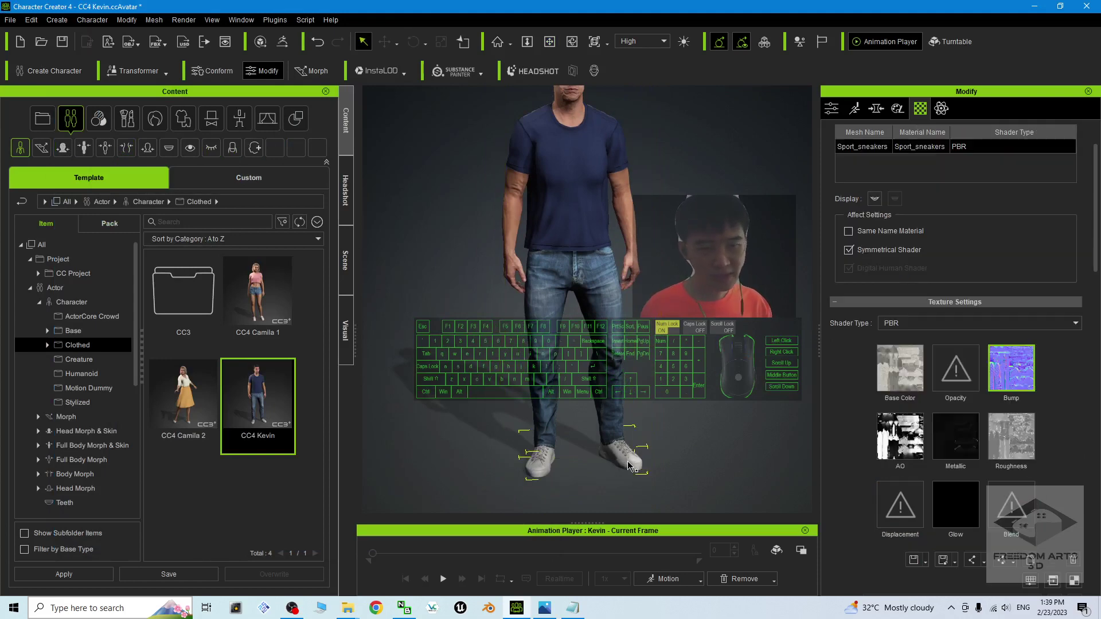
key("Delete")
Set the Std_Skin_Leg material's Bump strength to 101 while checking the skin on the bare feet
scroll(629, 457, "up", 3)
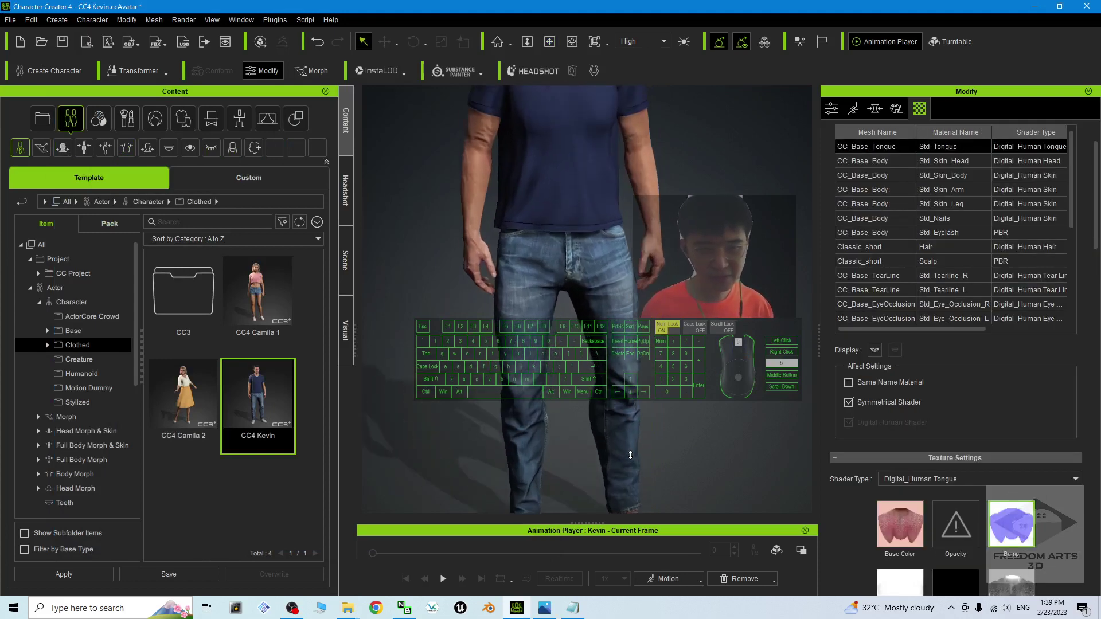
key("x")
left_click_drag(629, 457, 610, 273)
scroll(624, 357, "up", 3)
scroll(622, 418, "down", 1)
key("x")
left_click_drag(622, 418, 612, 373)
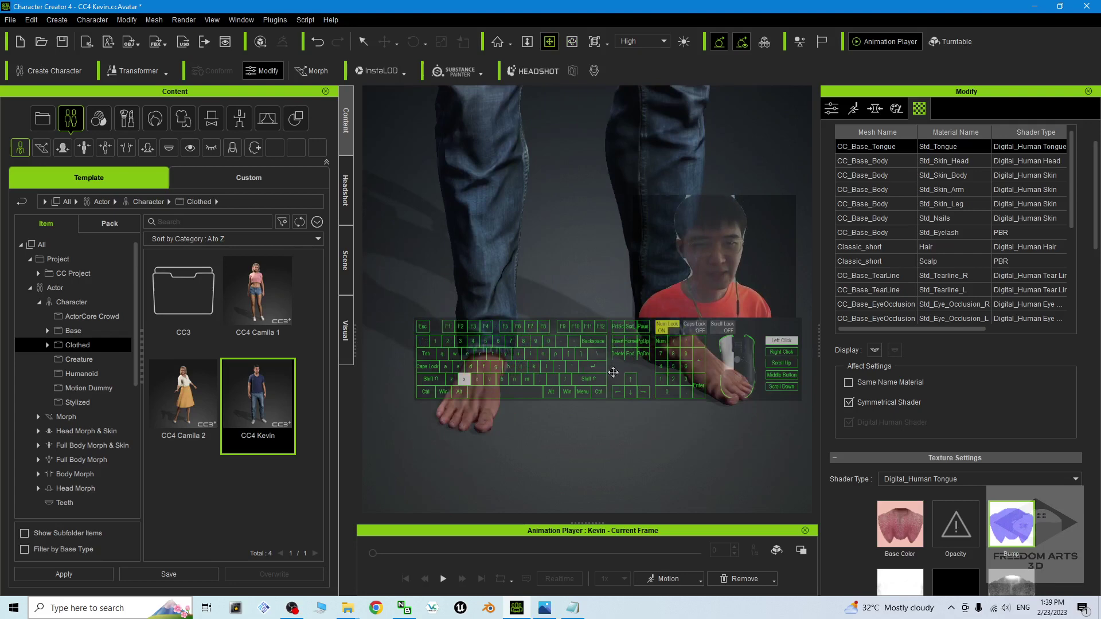
scroll(923, 215, "up", 2)
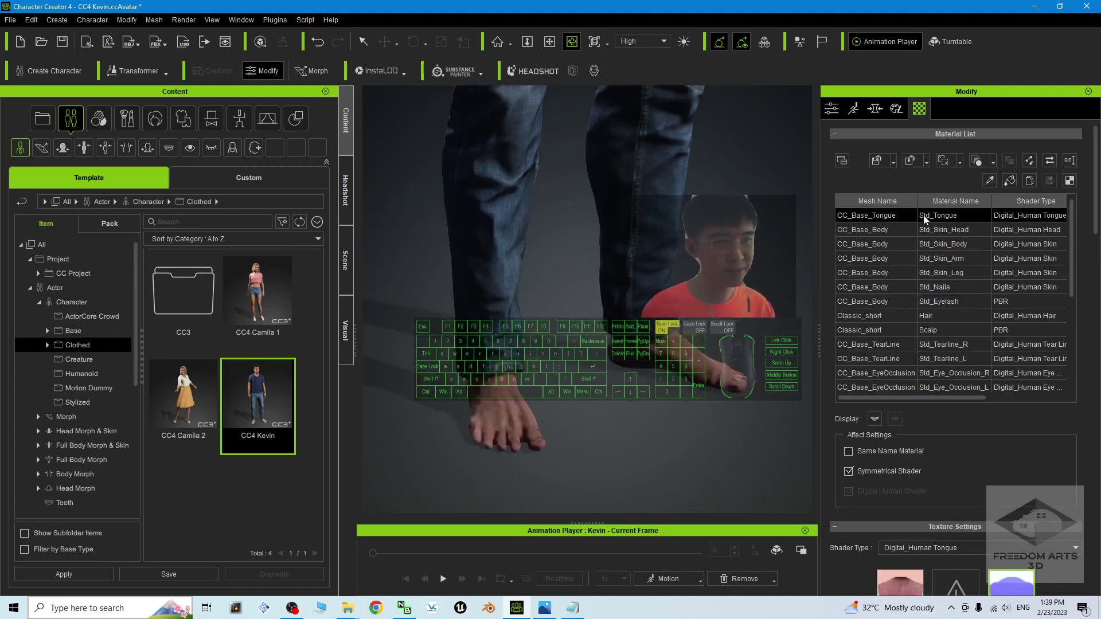
left_click(946, 275)
scroll(926, 486, "down", 10)
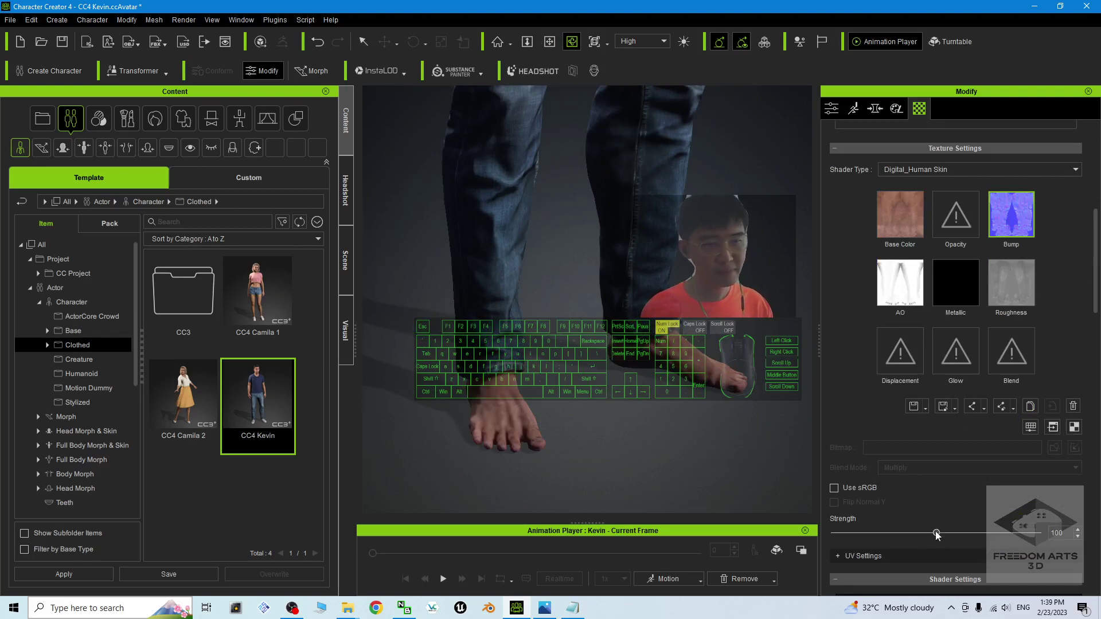
left_click(840, 533)
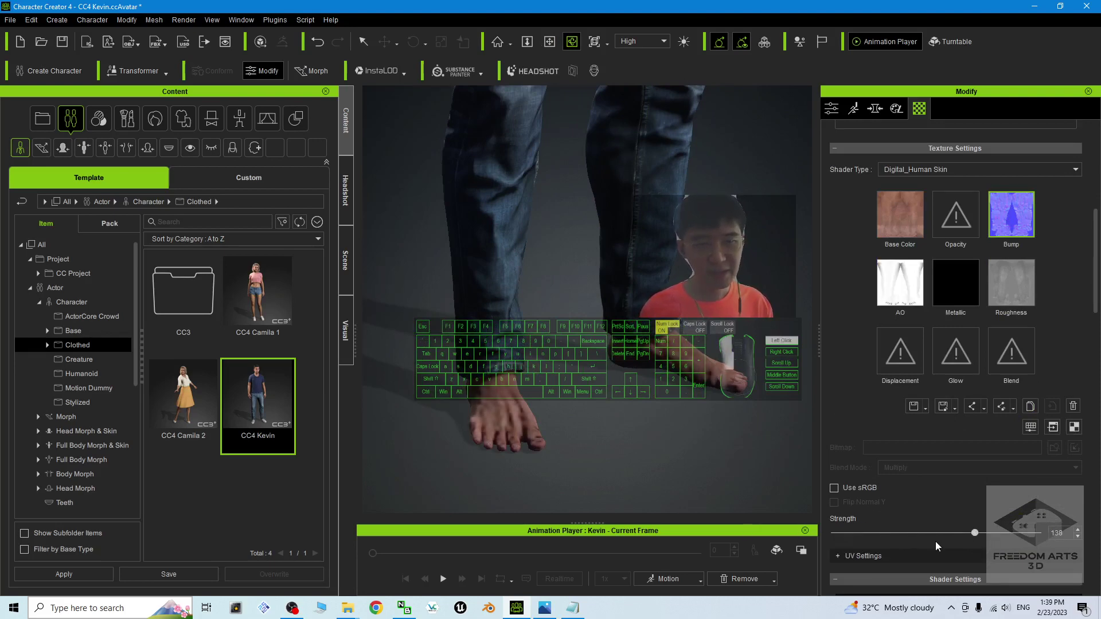
Examine the whole aged character from several angles, checking the upper body, arms and face
scroll(737, 352, "down", 5)
key("x")
left_click_drag(706, 206, 735, 419)
key("c")
key("x")
left_click_drag(510, 149, 636, 442)
key("c")
scroll(630, 367, "up", 4)
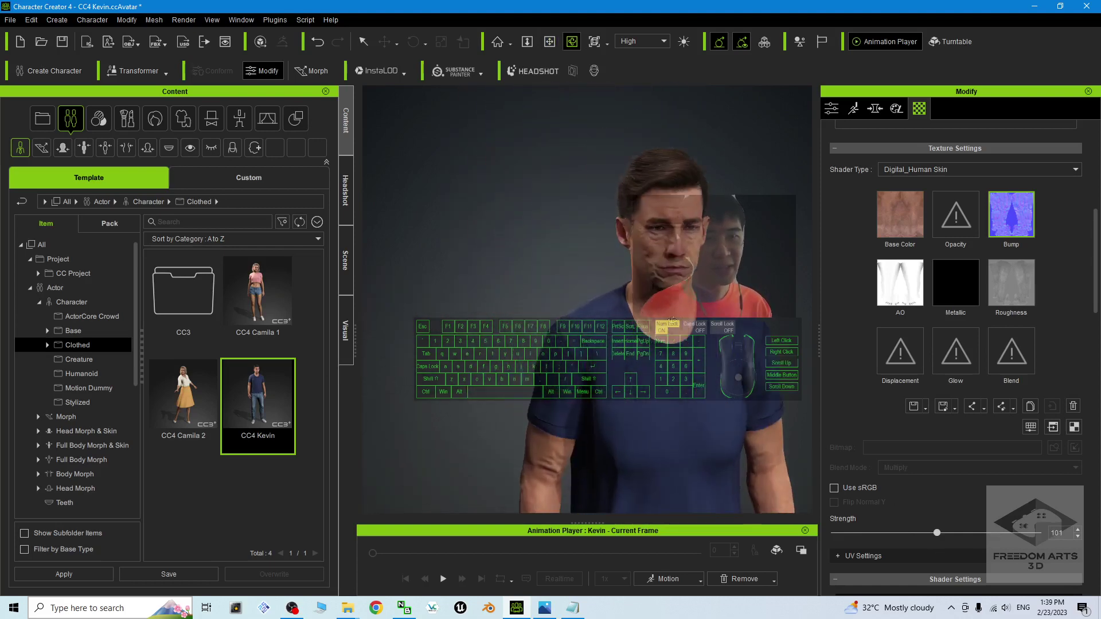
key("x")
key("c")
left_click_drag(745, 326, 315, 290)
key("x")
left_click_drag(613, 313, 707, 361)
key("c")
key("c")
left_click_drag(562, 318, 659, 447)
scroll(646, 303, "up", 3)
key("x")
key("c")
left_click_drag(659, 448, 594, 473)
scroll(593, 473, "up", 3)
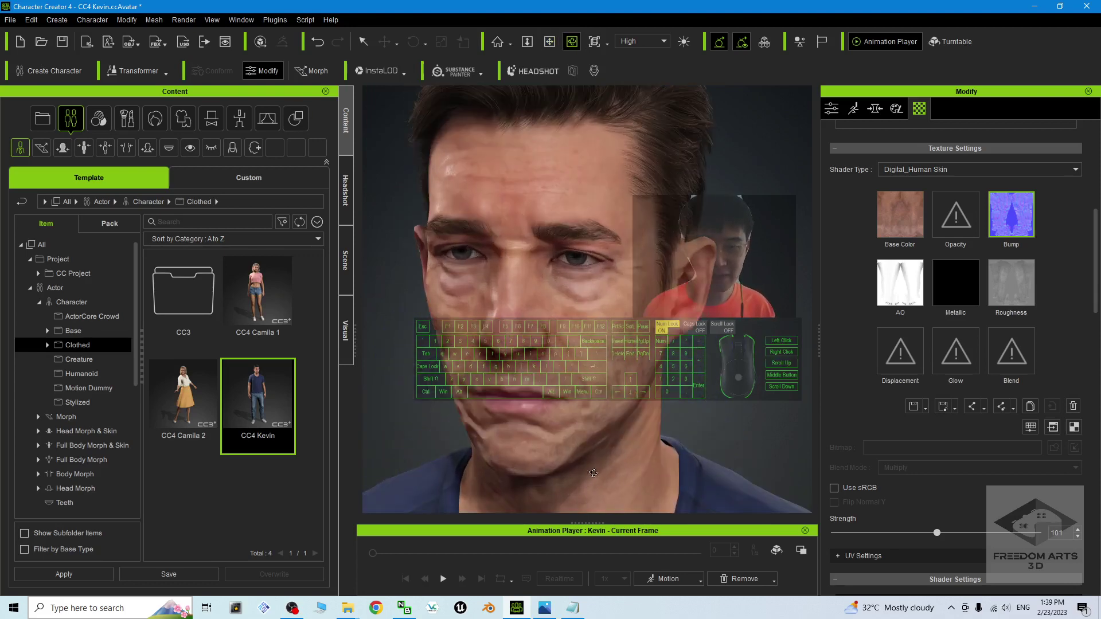
scroll(594, 473, "down", 3)
View the before-and-after comparison in cover.jpg and examine the aged face up close from the front and side
key("alt+Tab")
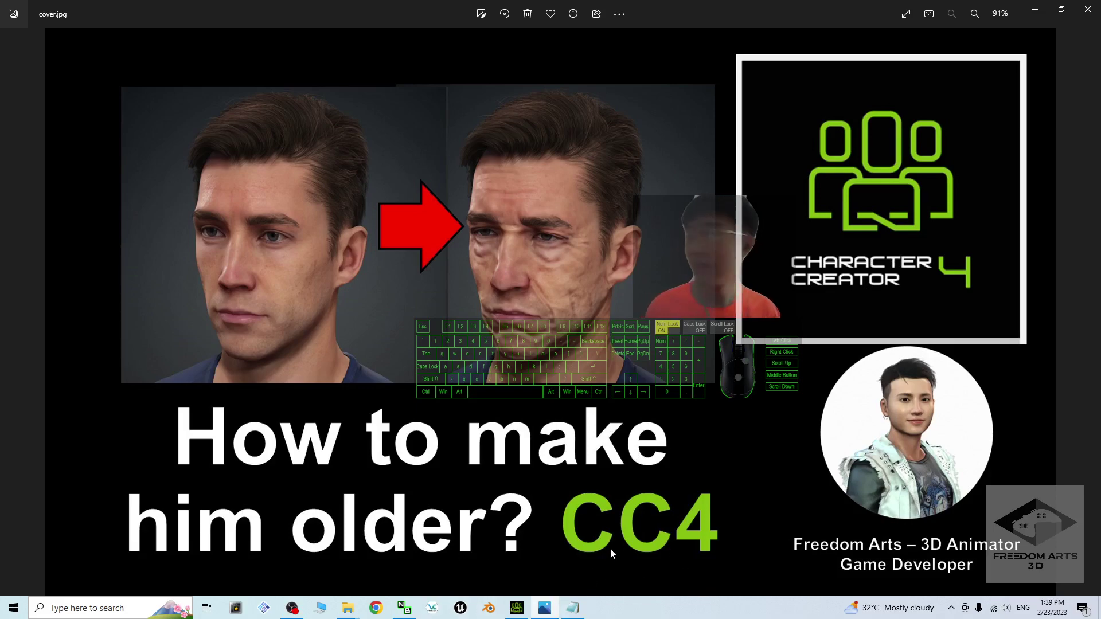
left_click(516, 607)
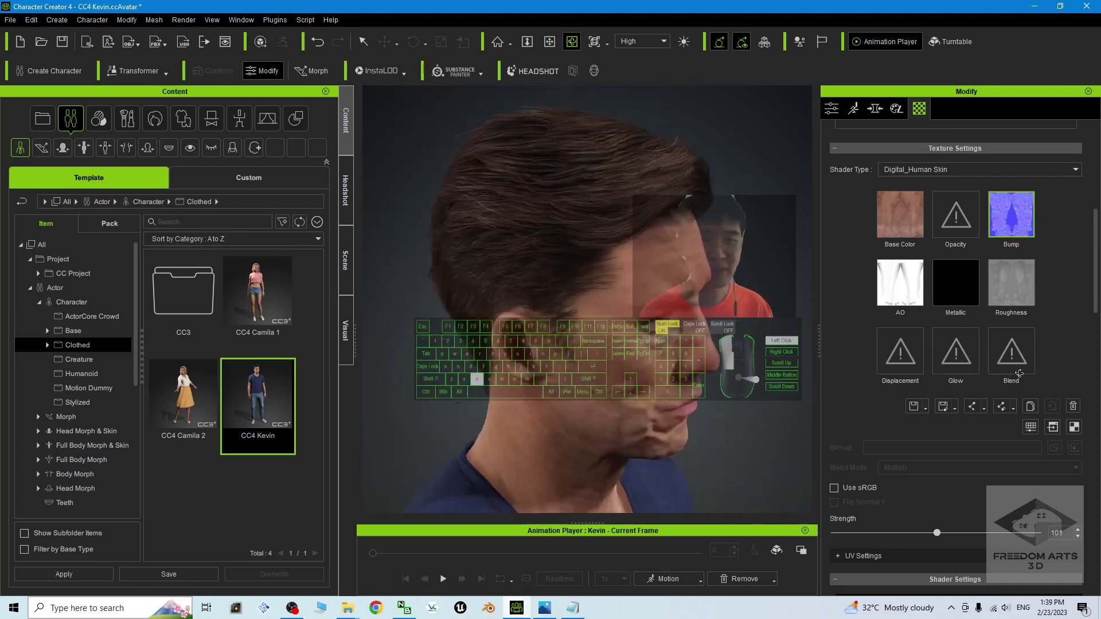
left_click_drag(1020, 374, 691, 296)
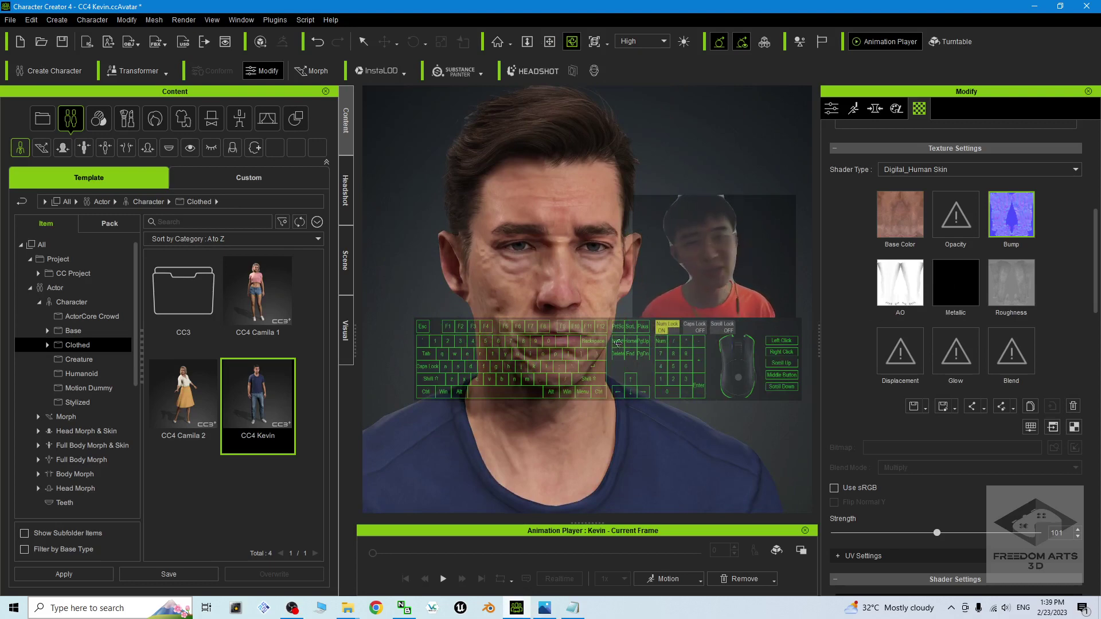
left_click_drag(618, 343, 401, 363)
scroll(702, 313, "up", 3)
key("x")
left_click_drag(704, 314, 777, 290)
key("c")
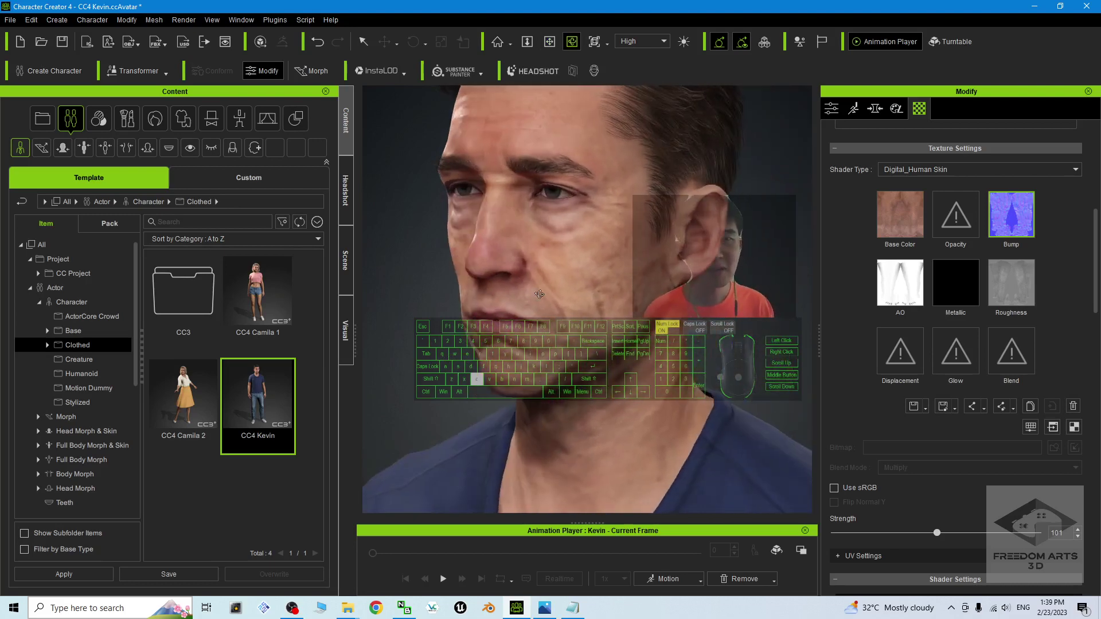
left_click_drag(539, 295, 609, 285)
scroll(692, 320, "up", 3)
scroll(692, 320, "down", 1)
key("x")
key("c")
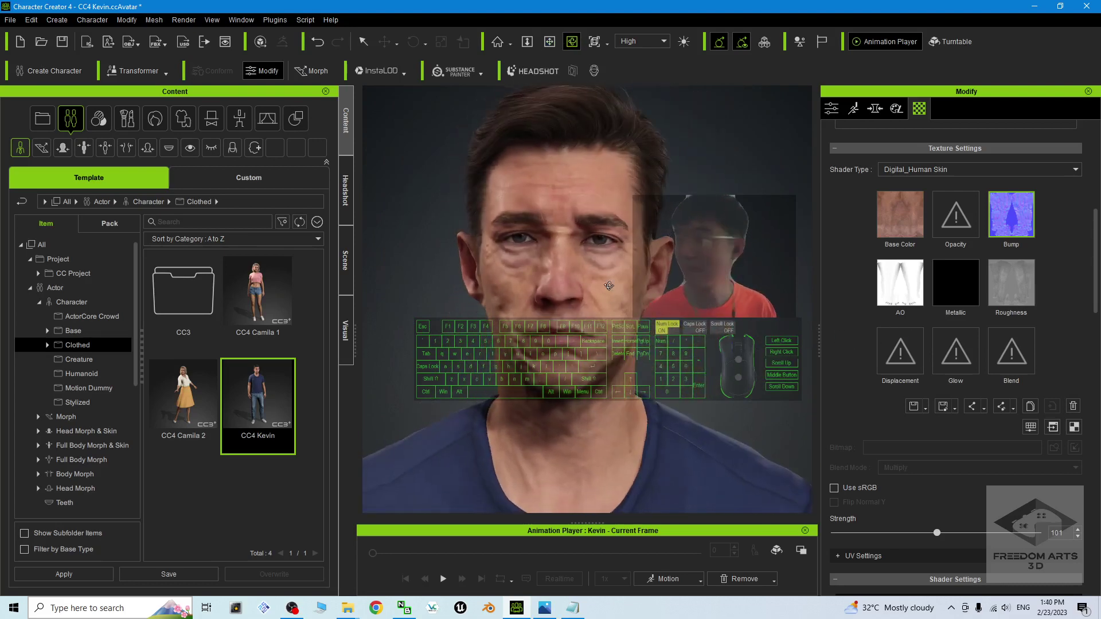
key("c")
left_click_drag(651, 256, 592, 354)
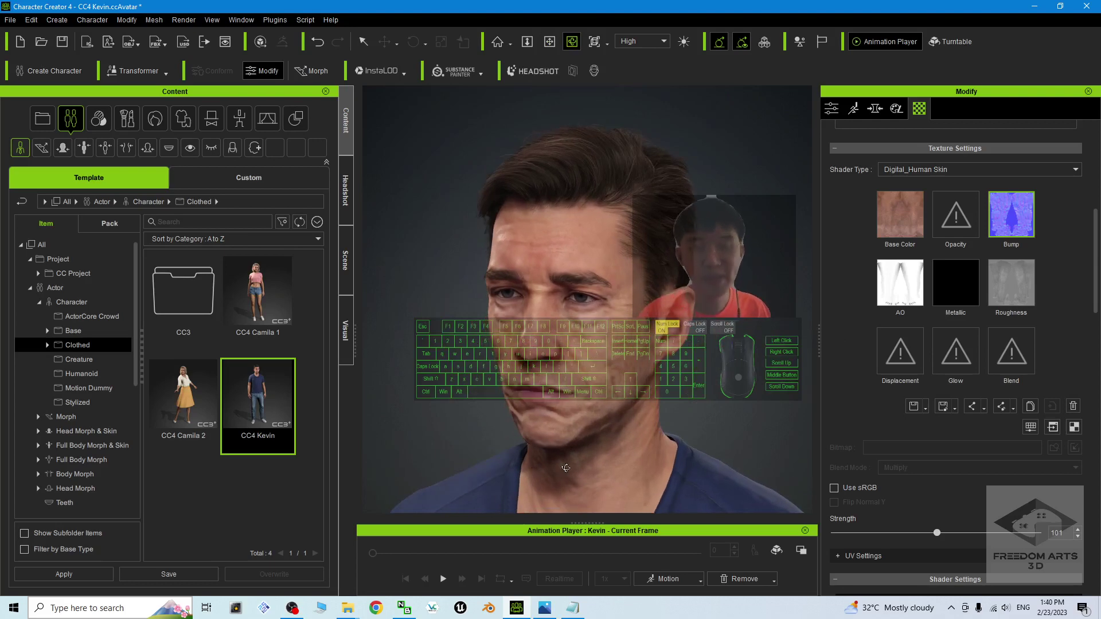
left_click(292, 611)
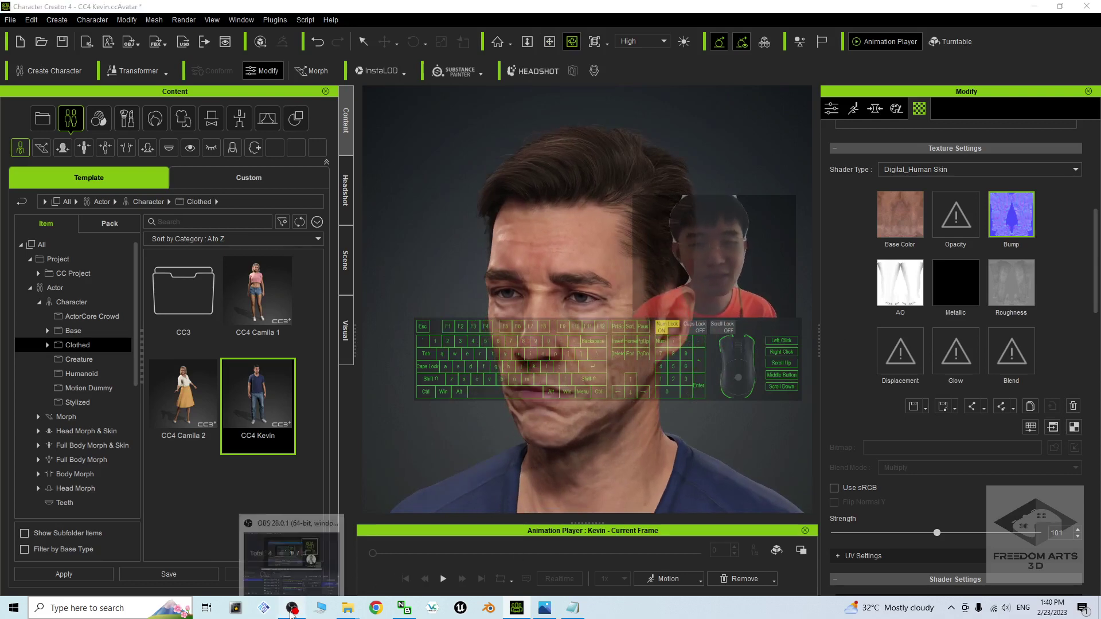